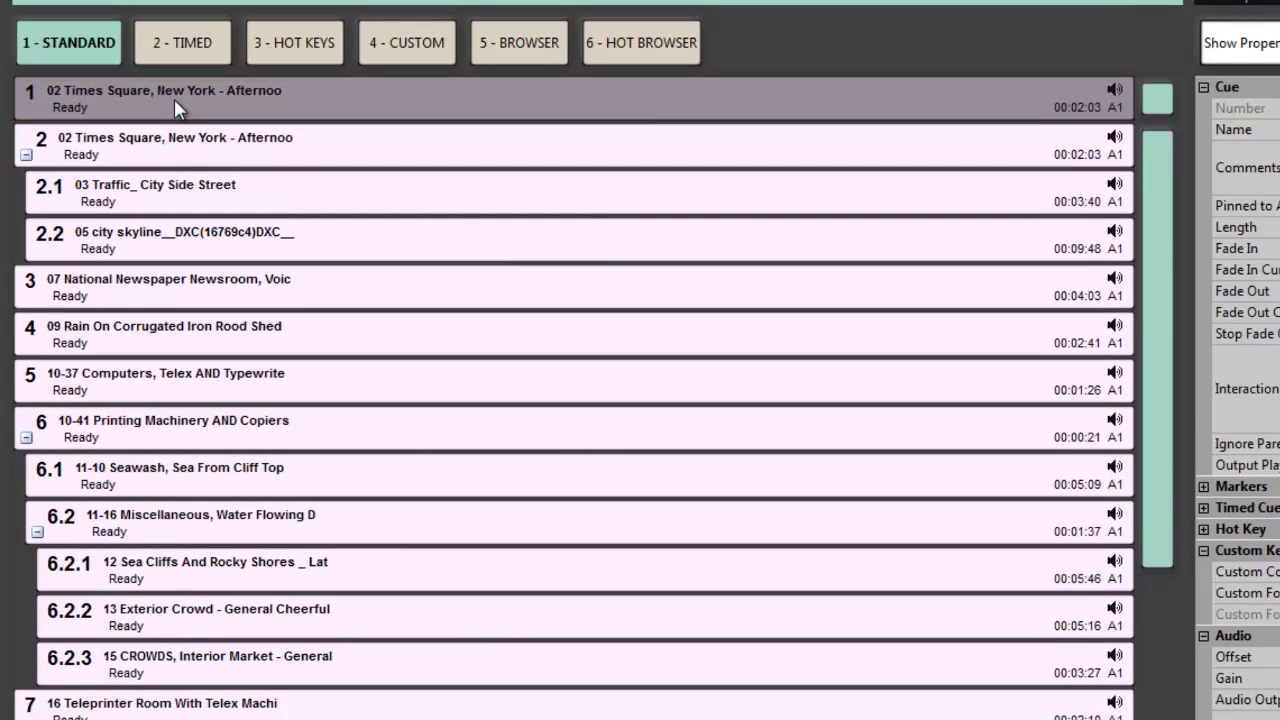
# Step through the Standard cue list and return to the first cue.
pyautogui.press('Down')
pyautogui.press('Down')
pyautogui.press('Down')
pyautogui.press('Down')
pyautogui.press('Down')
pyautogui.press('Down')
pyautogui.press('Down')
pyautogui.press('Down')
pyautogui.press('Down')
pyautogui.press('Down')
pyautogui.press('Down')
pyautogui.press('Down')
pyautogui.press('Down')
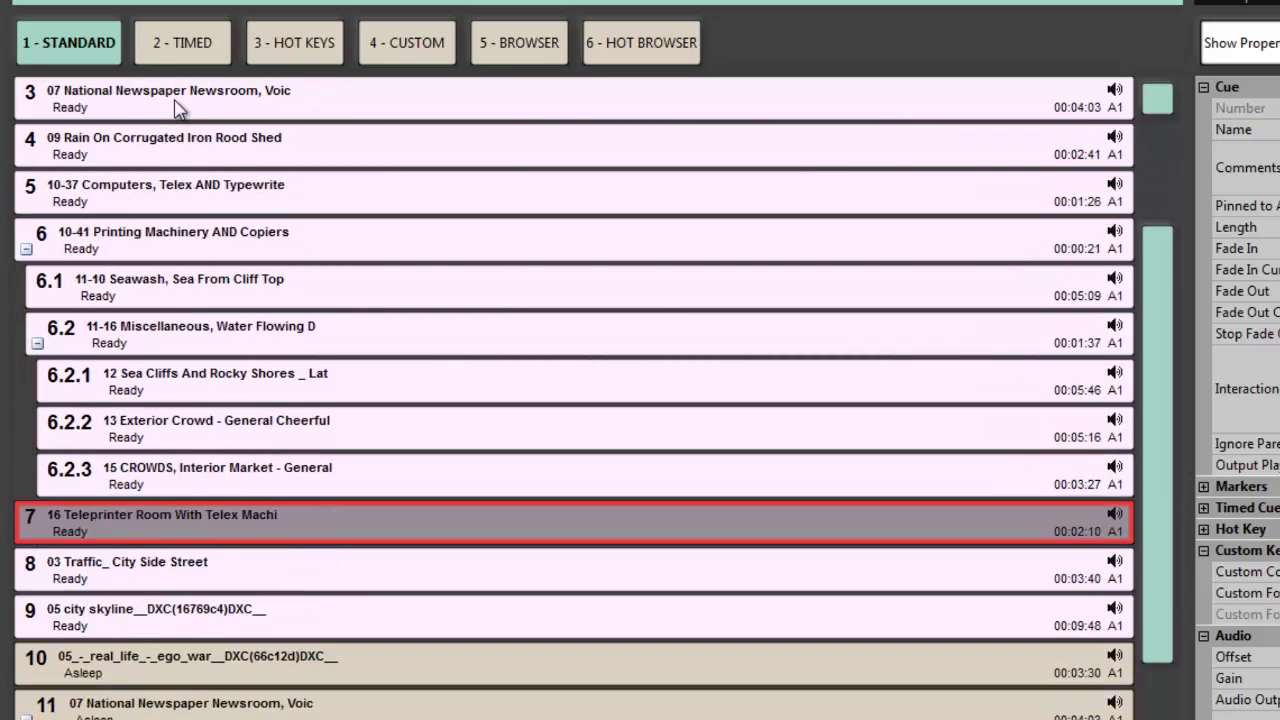
pyautogui.press('Down')
pyautogui.press('Down')
pyautogui.press('Down')
pyautogui.press('Down')
pyautogui.press('Down')
pyautogui.press('Up')
pyautogui.press('Up')
pyautogui.press('Up')
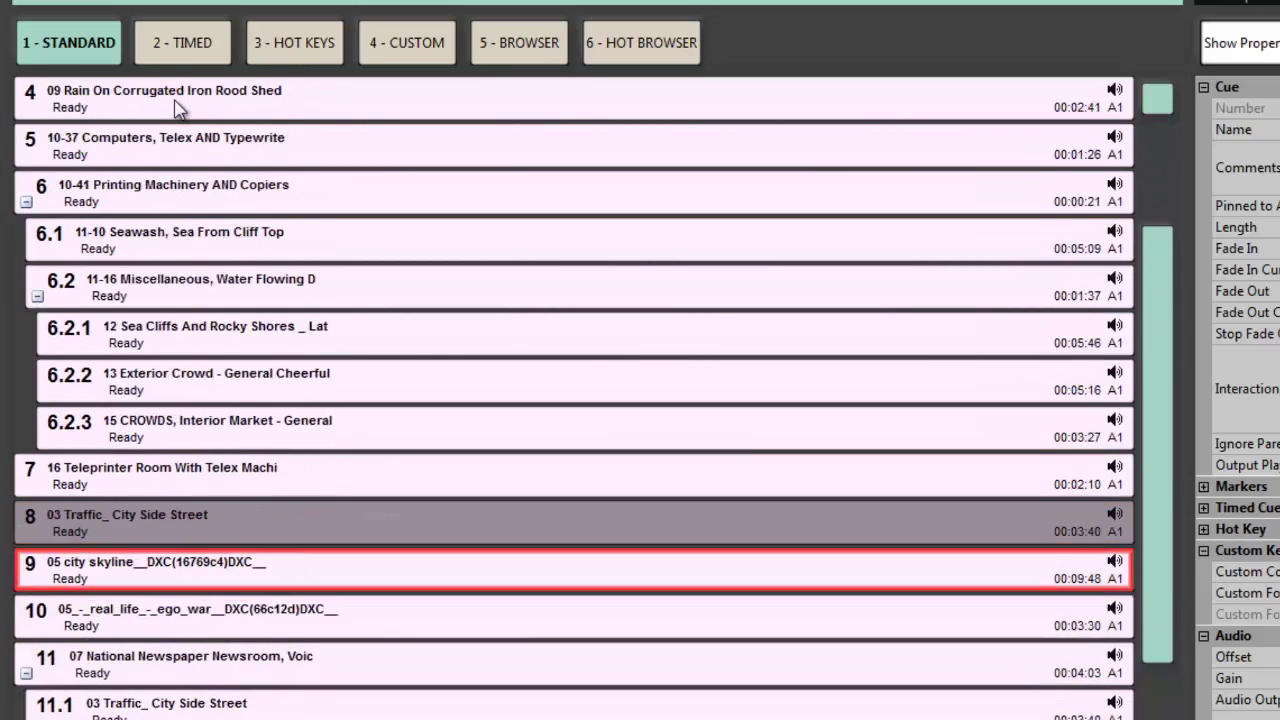
pyautogui.press('Home')
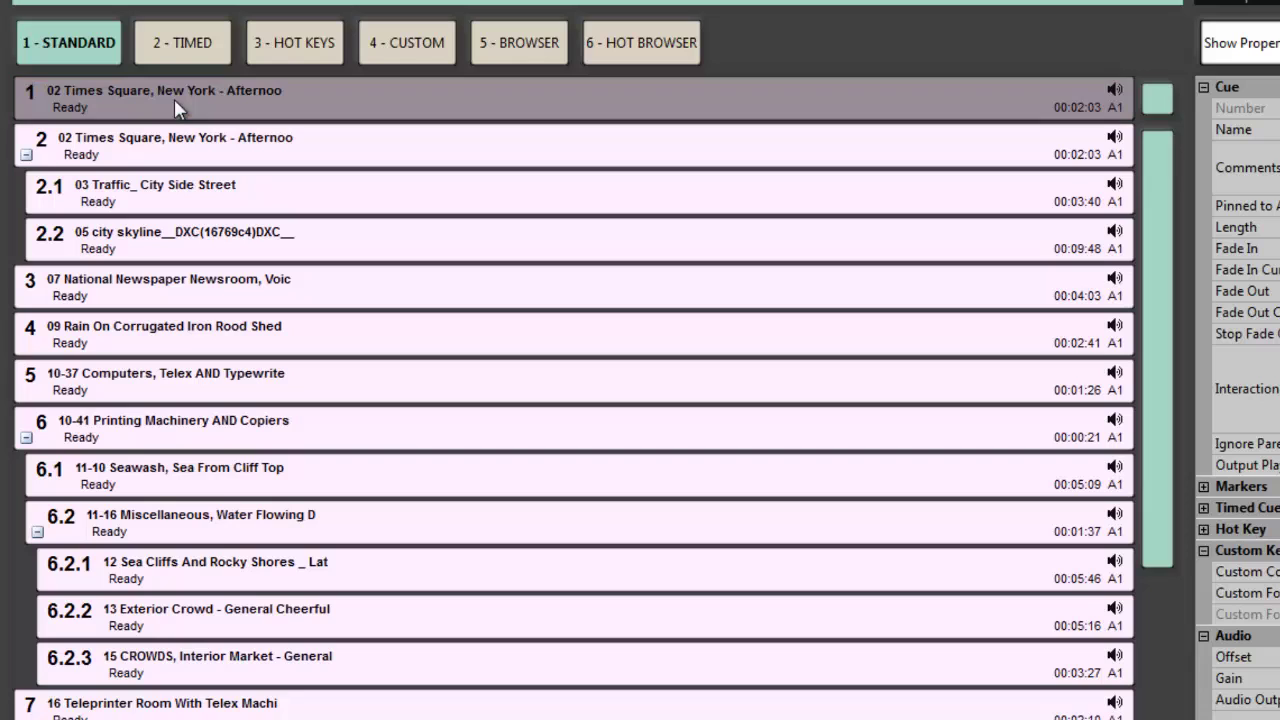
# Fire Standard cues 1, 3 and 4 together, then stop all playing cues.
pyautogui.click(174, 98)
pyautogui.press('space')
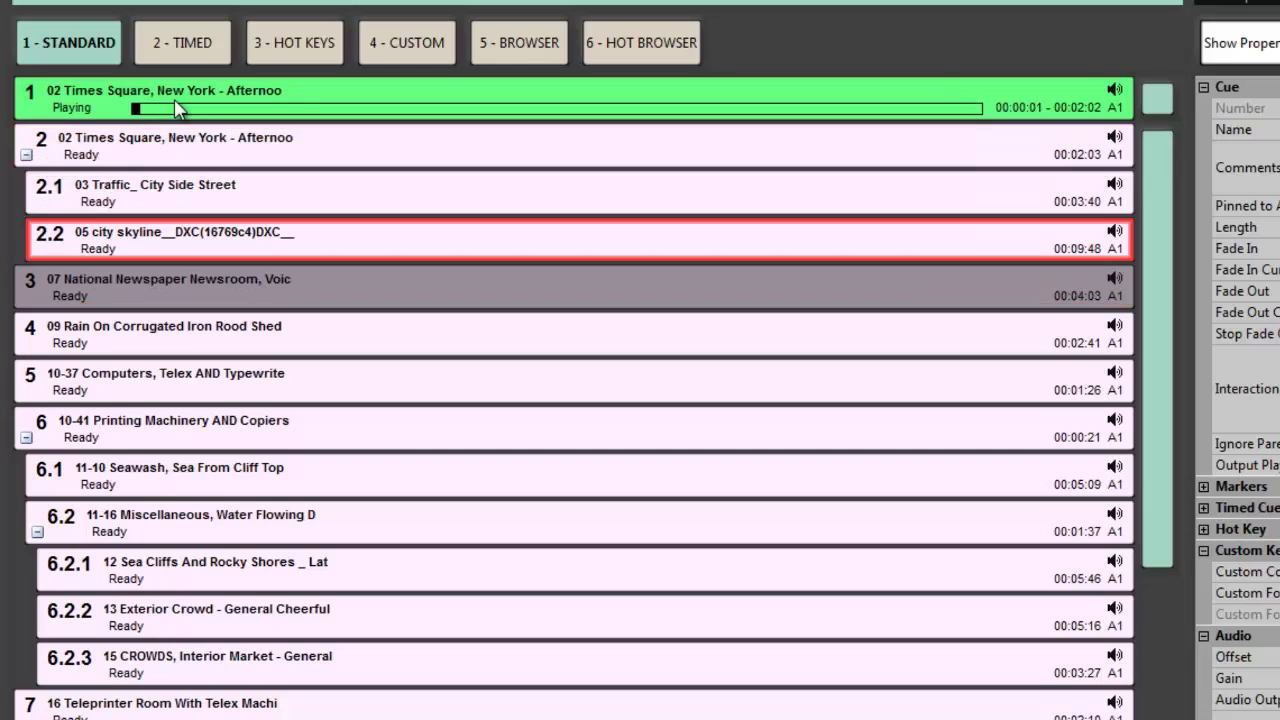
pyautogui.press('space')
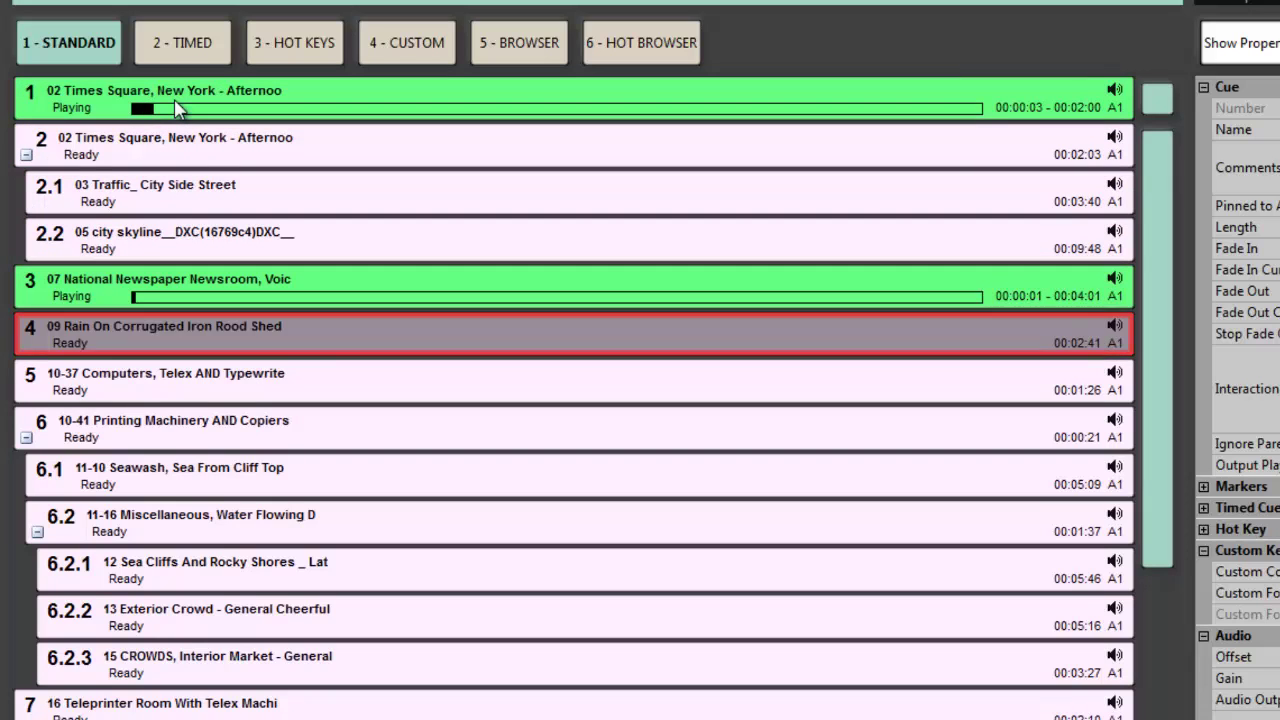
pyautogui.press('space')
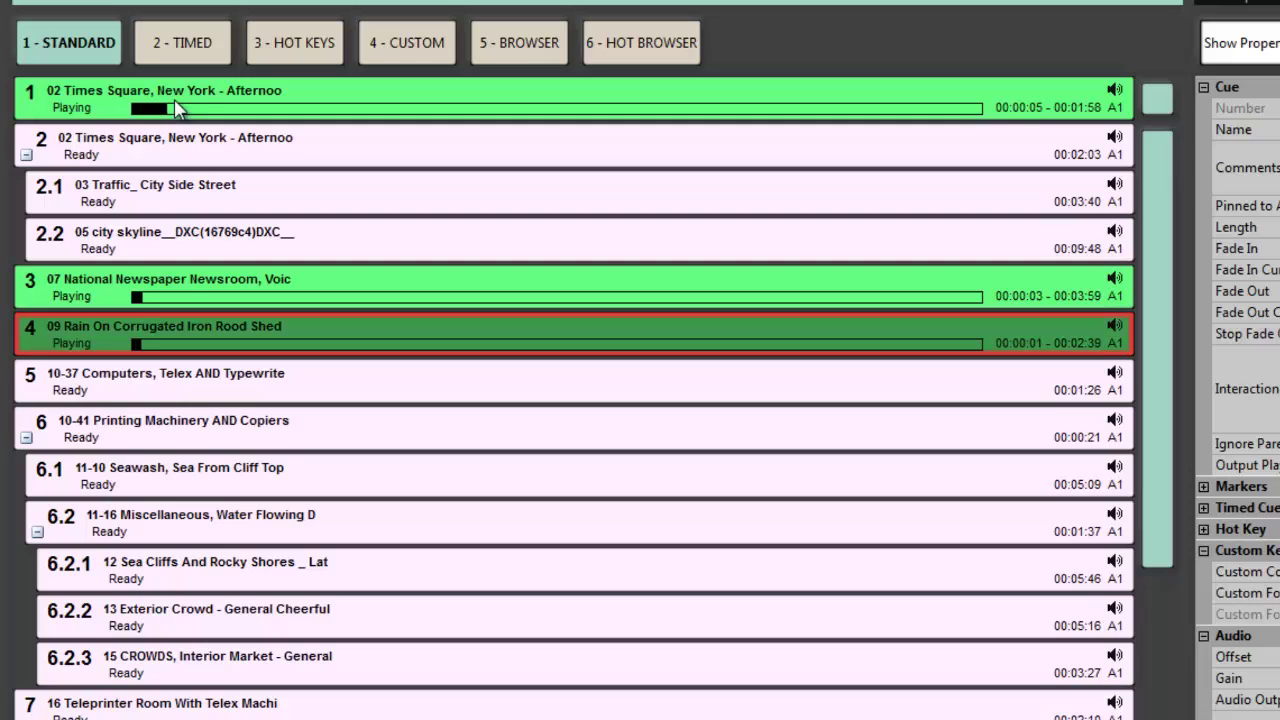
pyautogui.click(121, 488)
pyautogui.press('Escape')
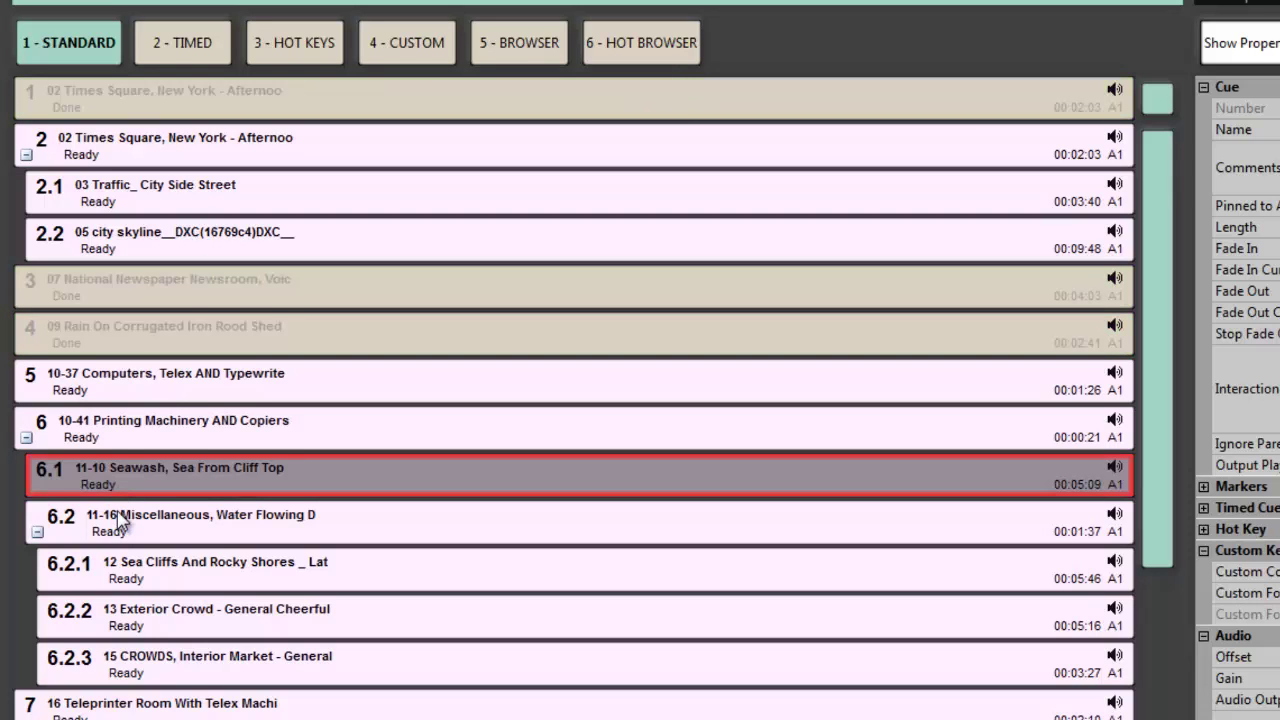
# In the Timed list, indent cue 3 under cue 2, outdent it, and copy cue 1.
pyautogui.click(180, 52)
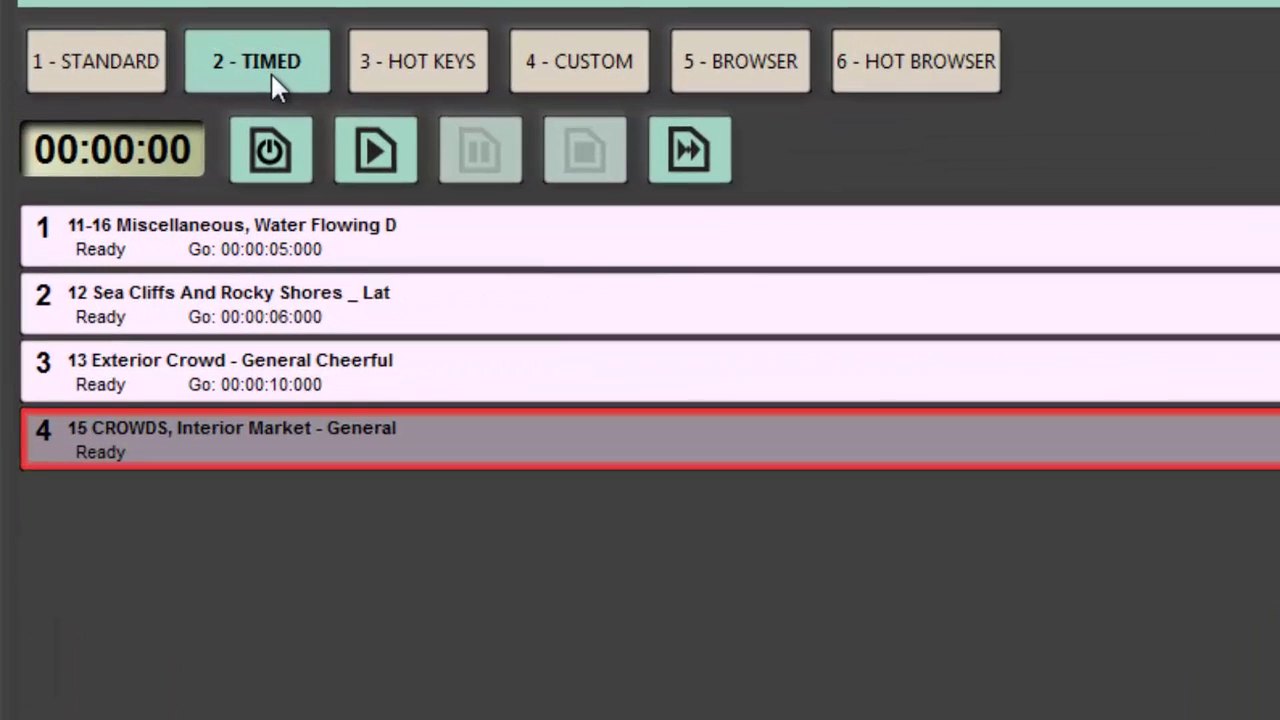
pyautogui.click(323, 289)
pyautogui.click(312, 250)
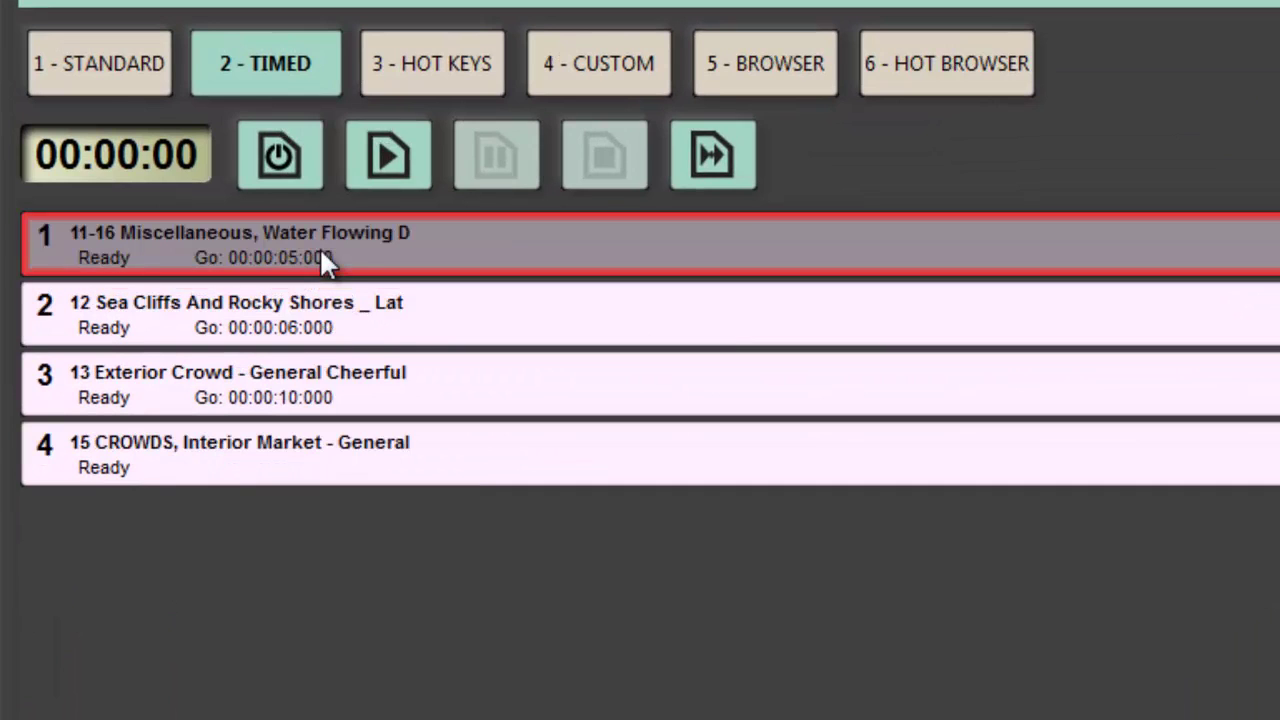
pyautogui.press('Down')
pyautogui.press('Down')
pyautogui.press('Down')
pyautogui.press('Up')
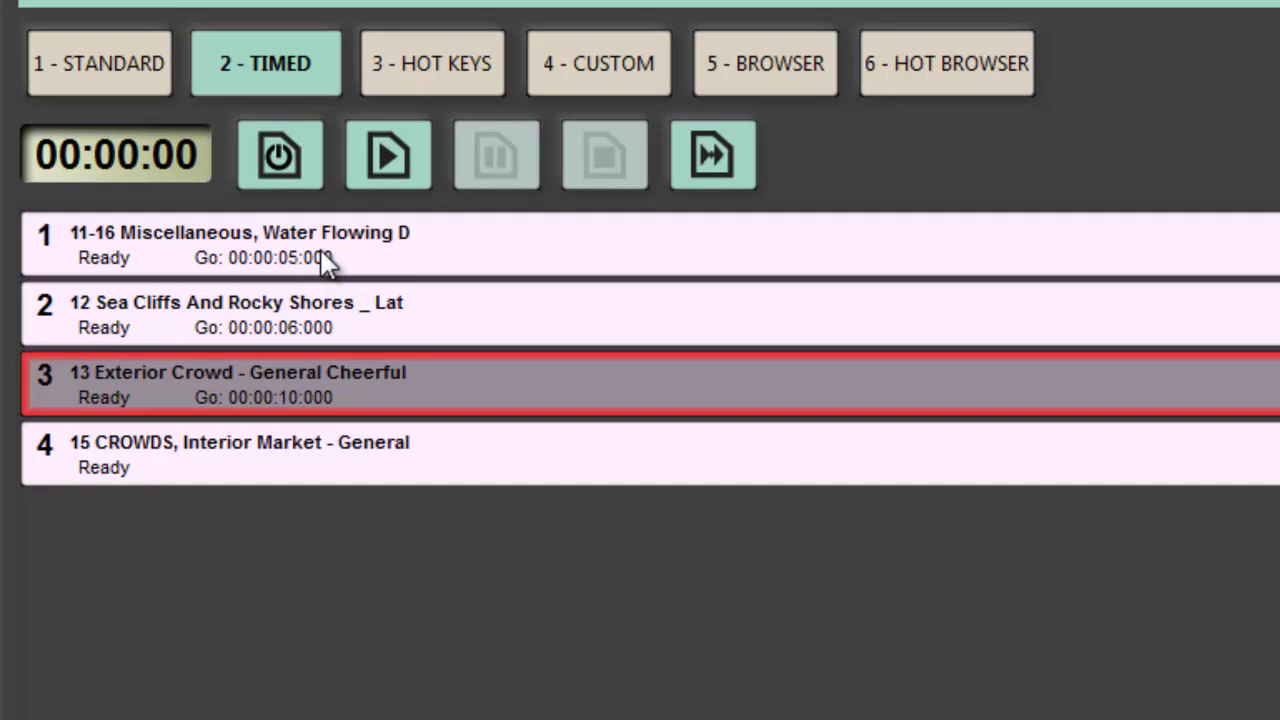
pyautogui.press('Tab')
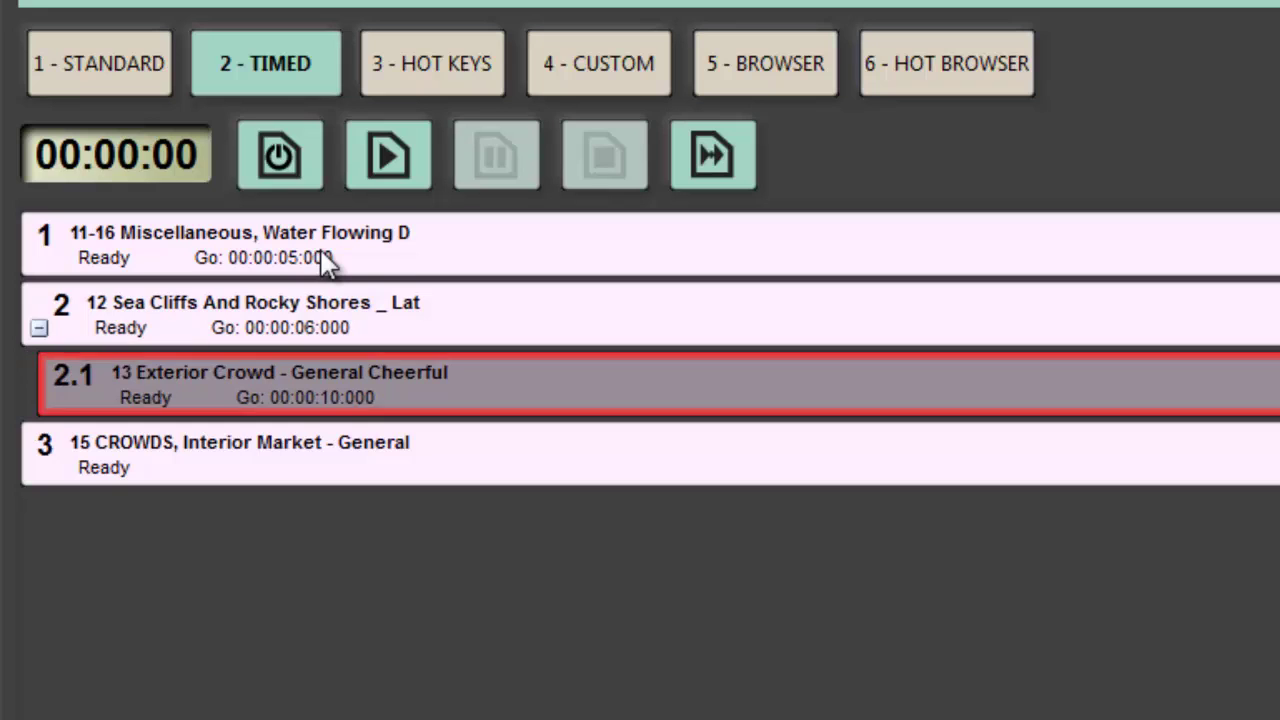
pyautogui.hotkey('shift', 'Tab')
pyautogui.rightClick(324, 258)
pyautogui.click(328, 247)
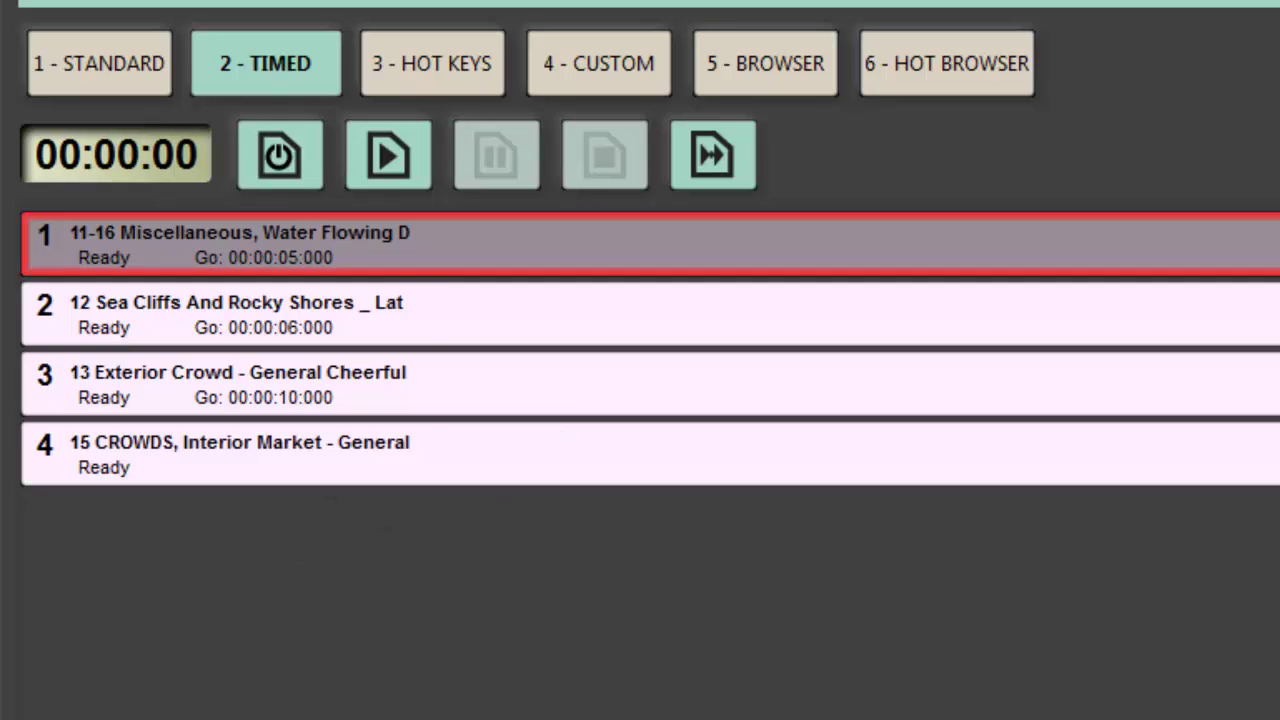
# Run the Timed list so cues 2 and 3 fire, then pause, resume and stop it.
pyautogui.click(393, 165)
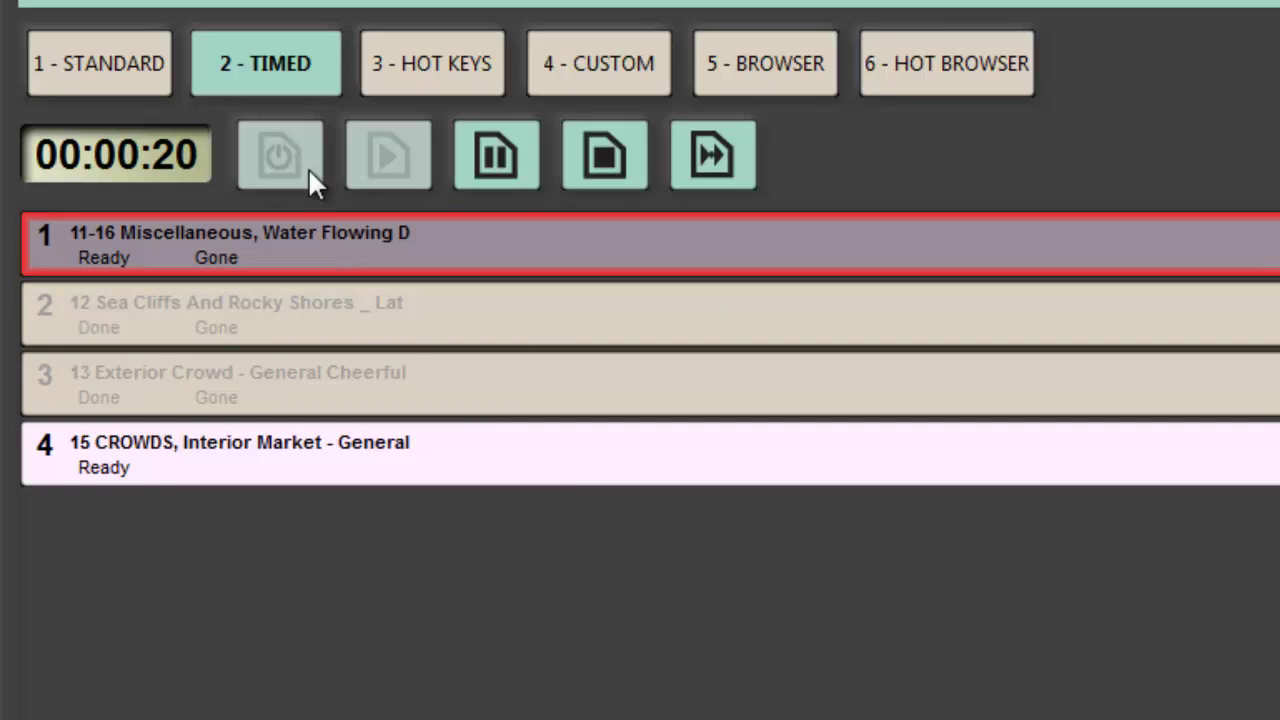
pyautogui.click(601, 169)
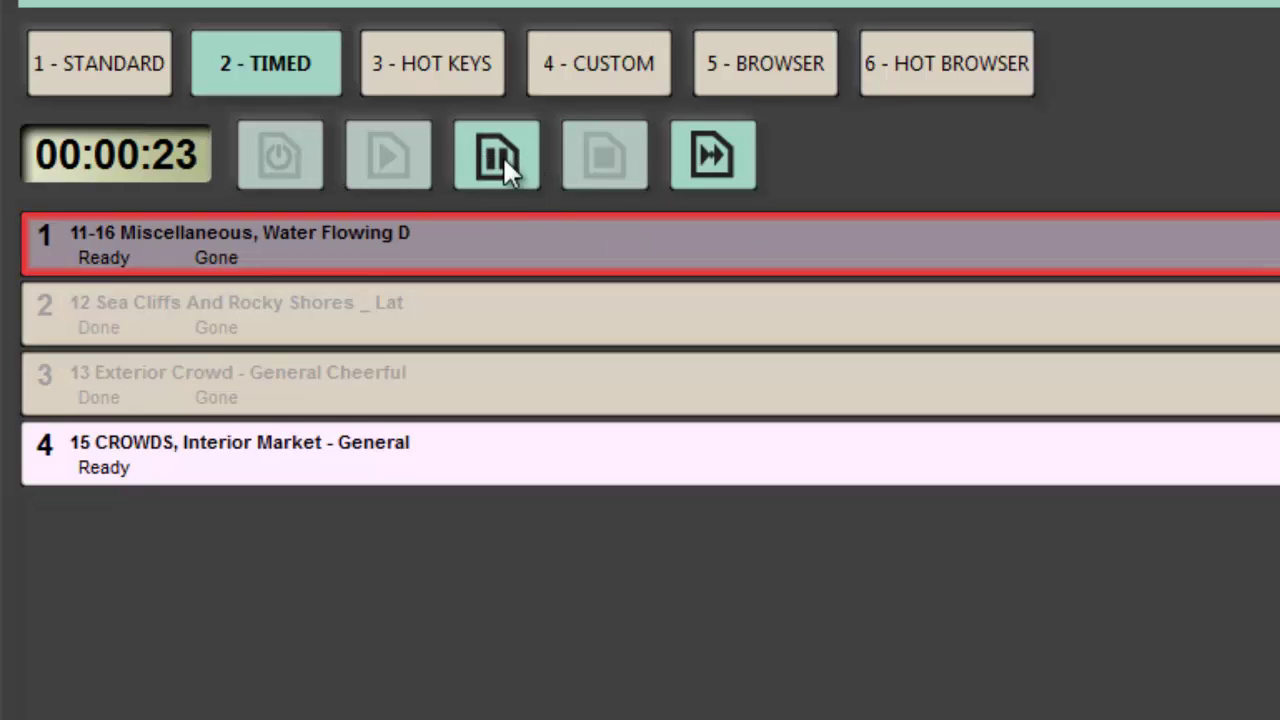
pyautogui.click(502, 155)
pyautogui.click(603, 170)
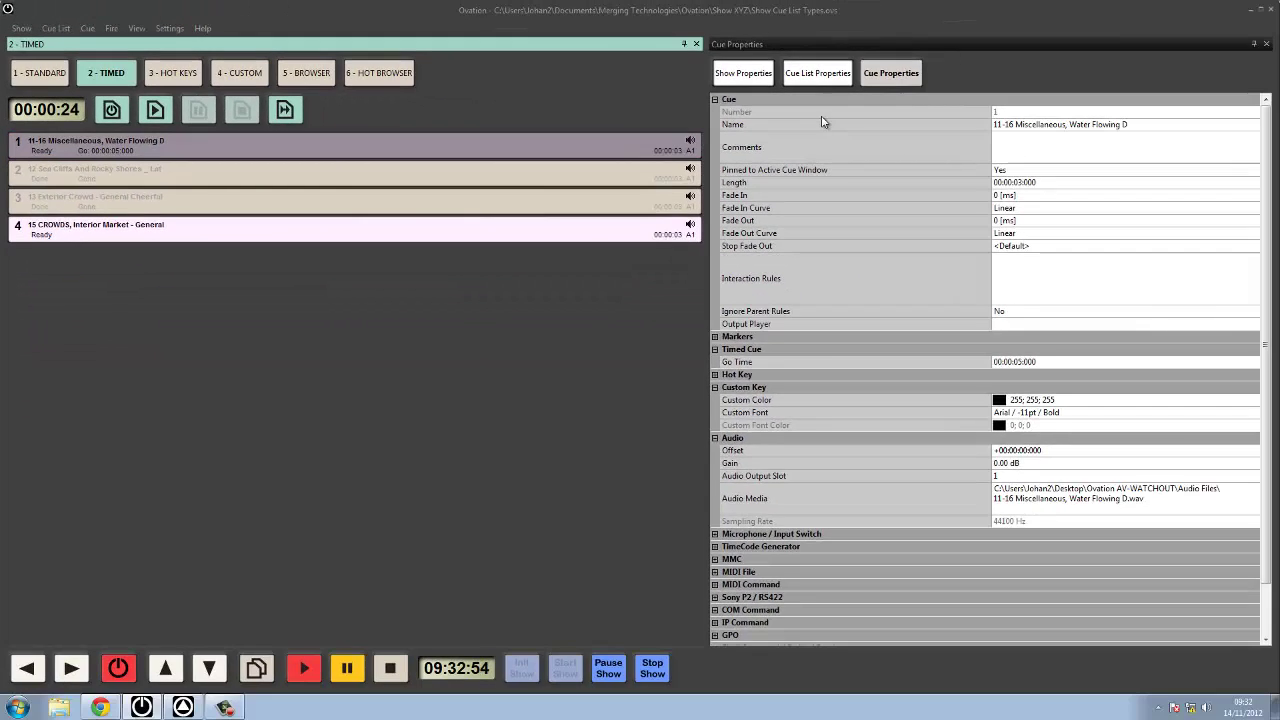
# Set Timed Mode Chasing to Yes in Cue List Properties, keeping Show Time as TC Chase Source.
pyautogui.click(825, 78)
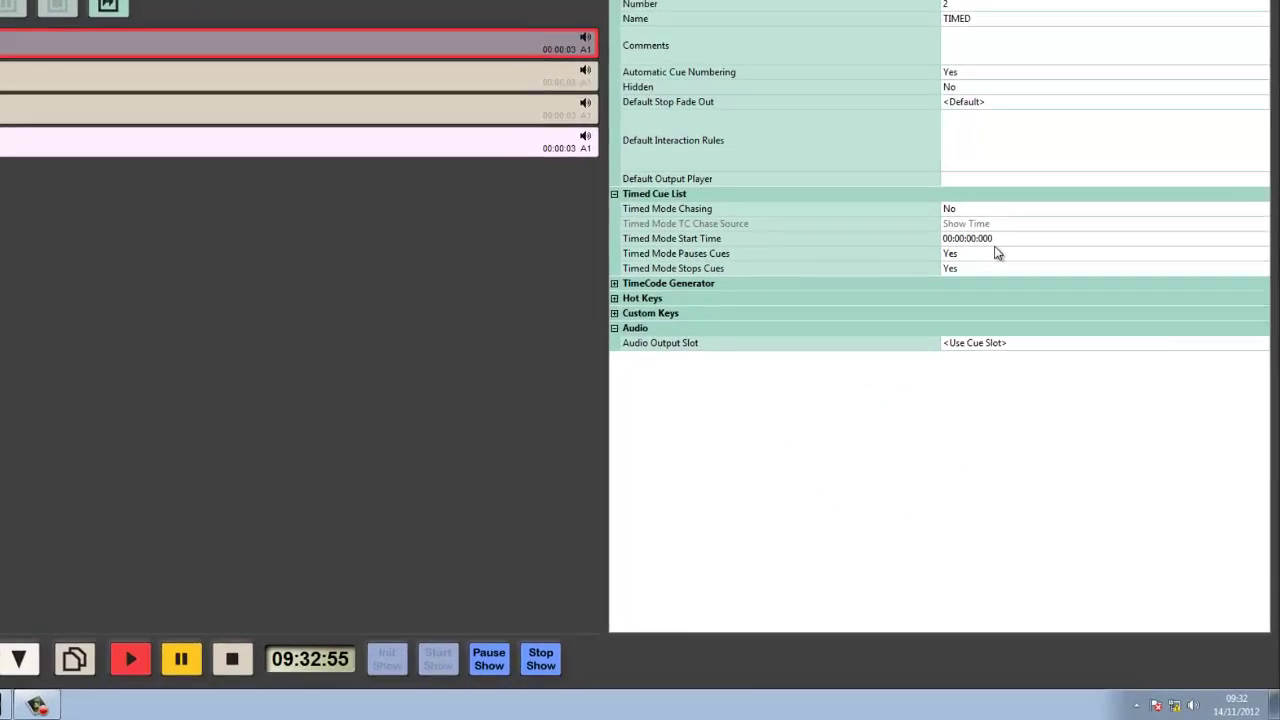
pyautogui.click(1011, 286)
pyautogui.click(886, 100)
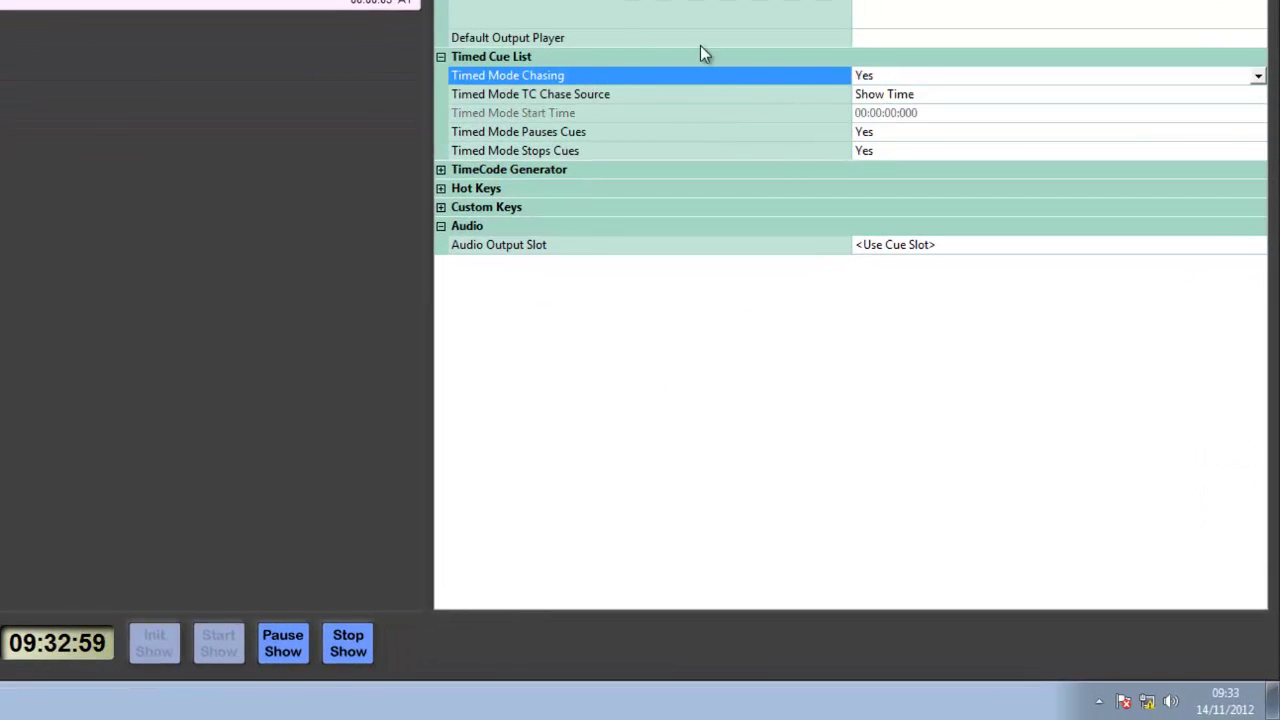
pyautogui.click(884, 98)
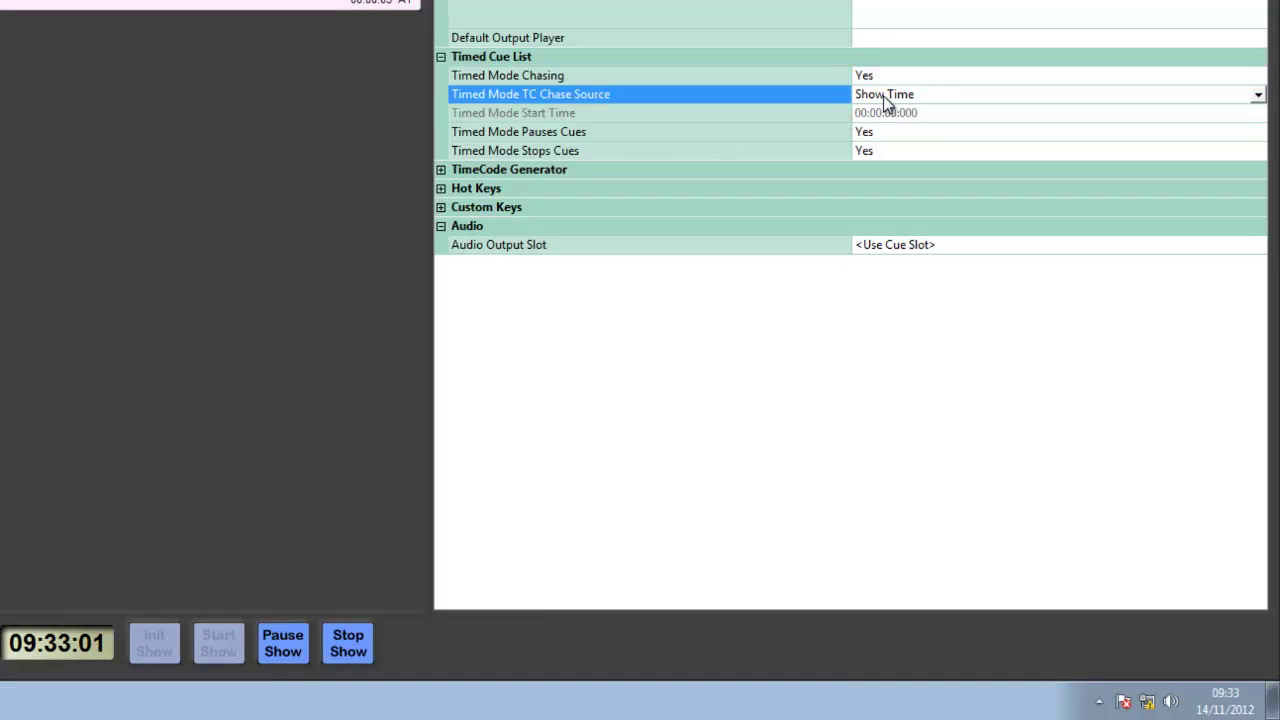
pyautogui.click(884, 100)
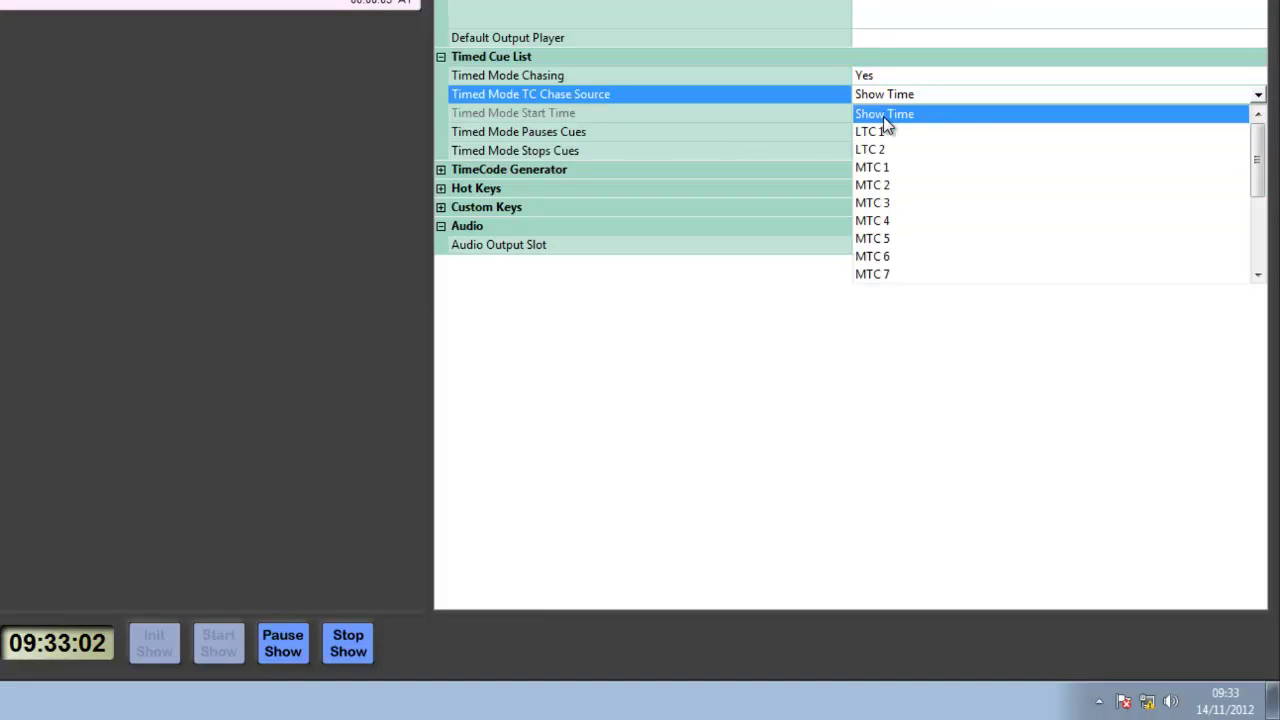
pyautogui.click(430, 100)
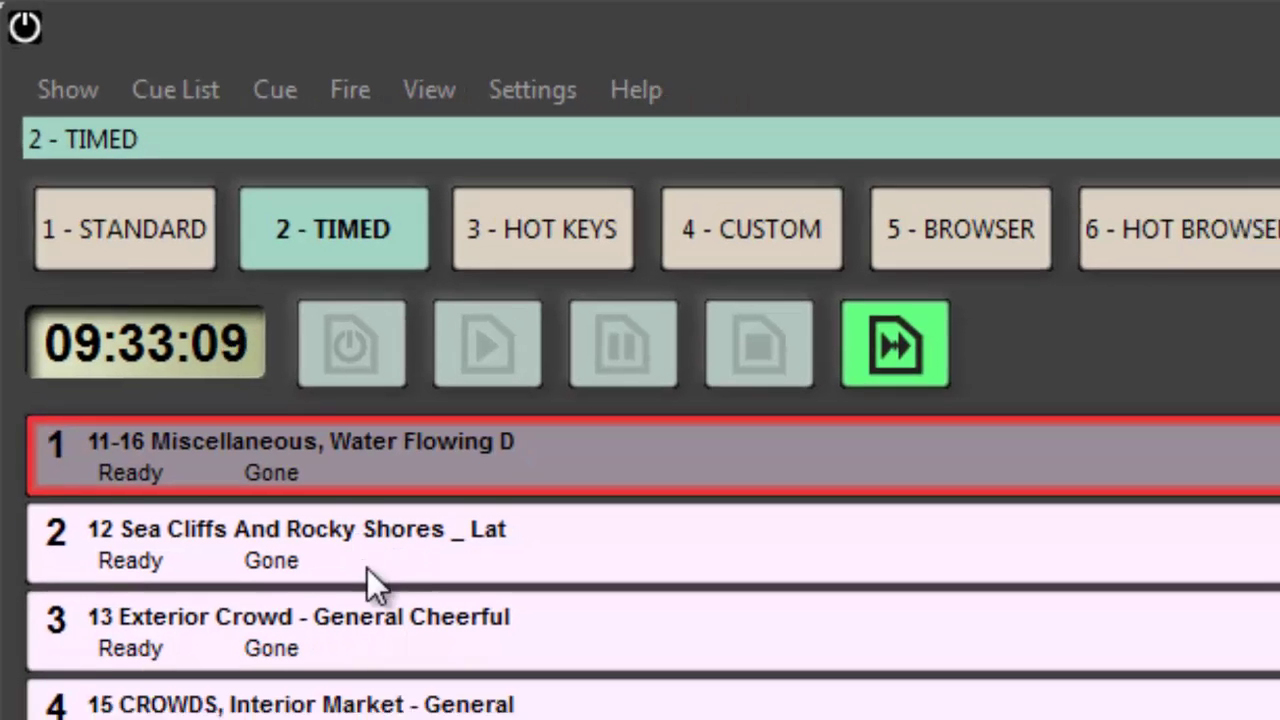
# Enter Go Time 09:33:20:000 for cue 4, 15 CROWDS, in its Cue Properties.
pyautogui.click(445, 719)
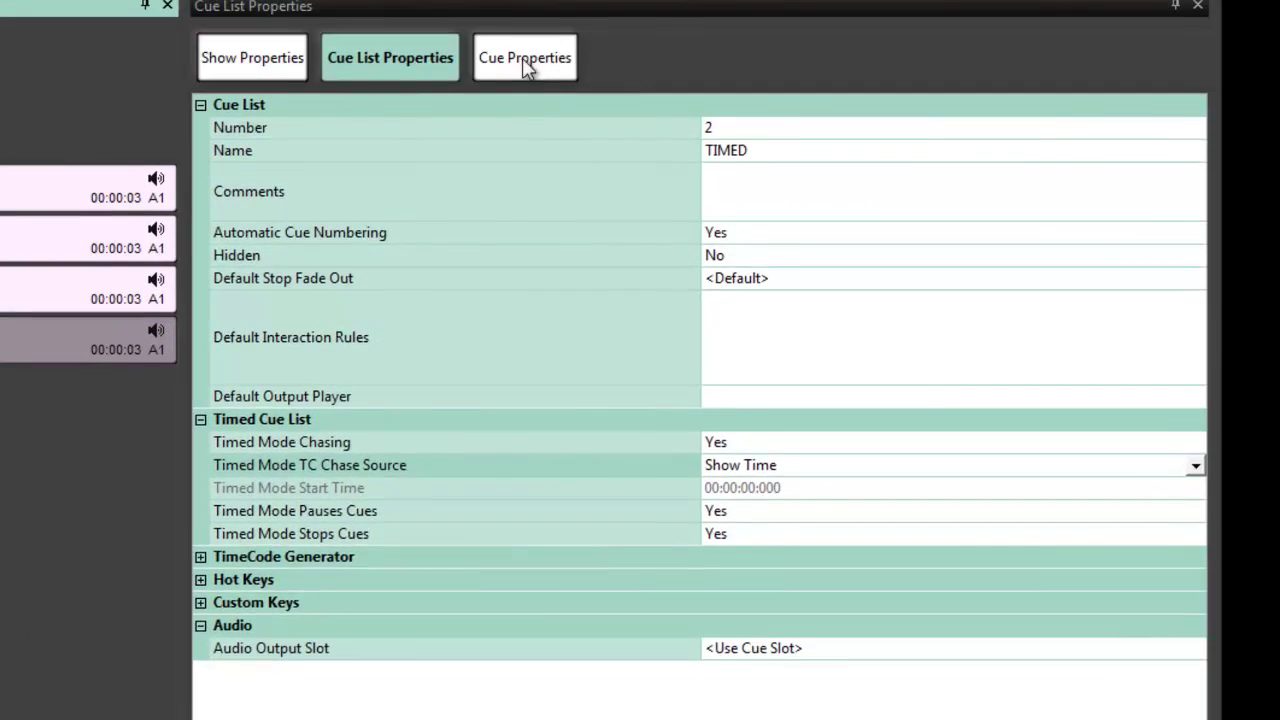
pyautogui.click(525, 60)
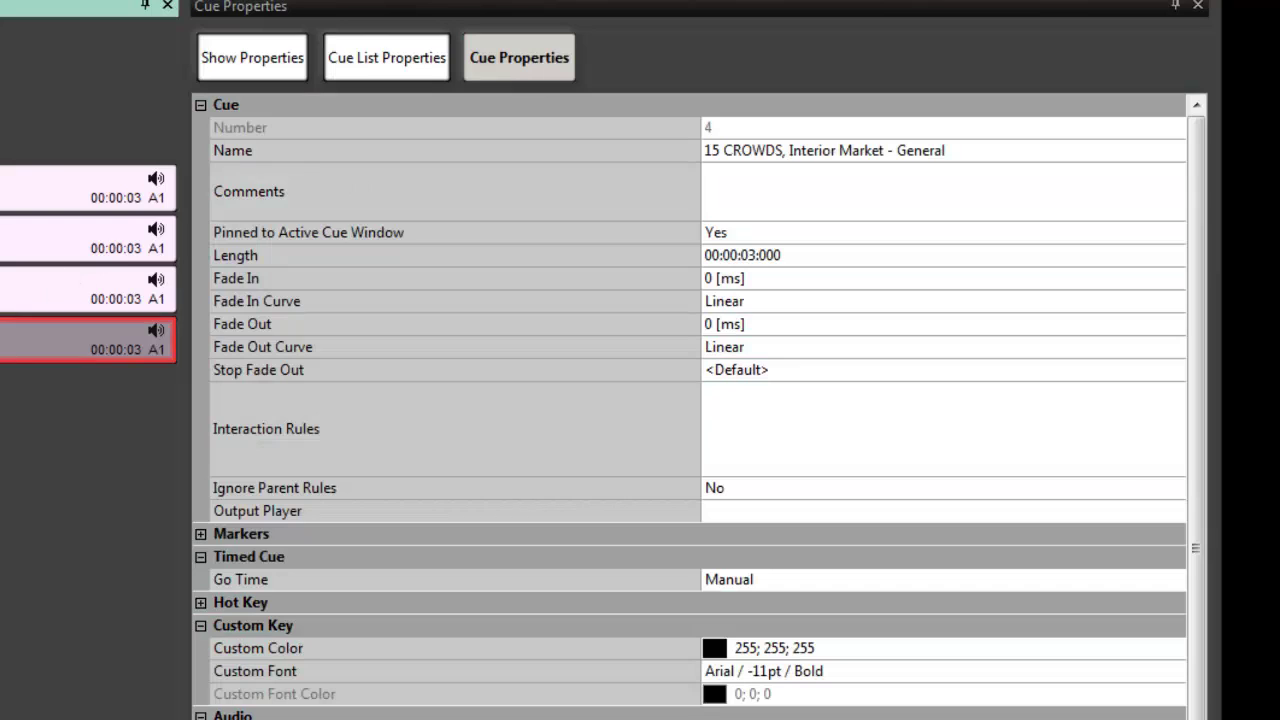
pyautogui.click(767, 573)
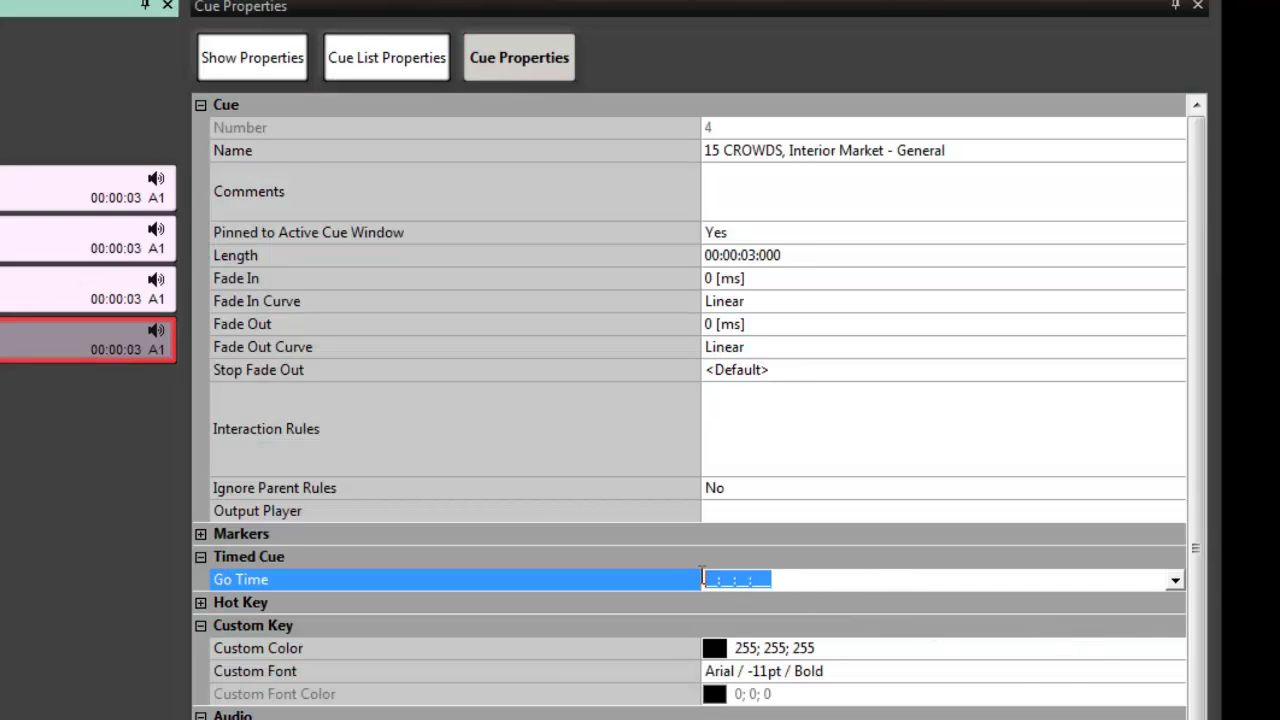
pyautogui.write('09:33:')
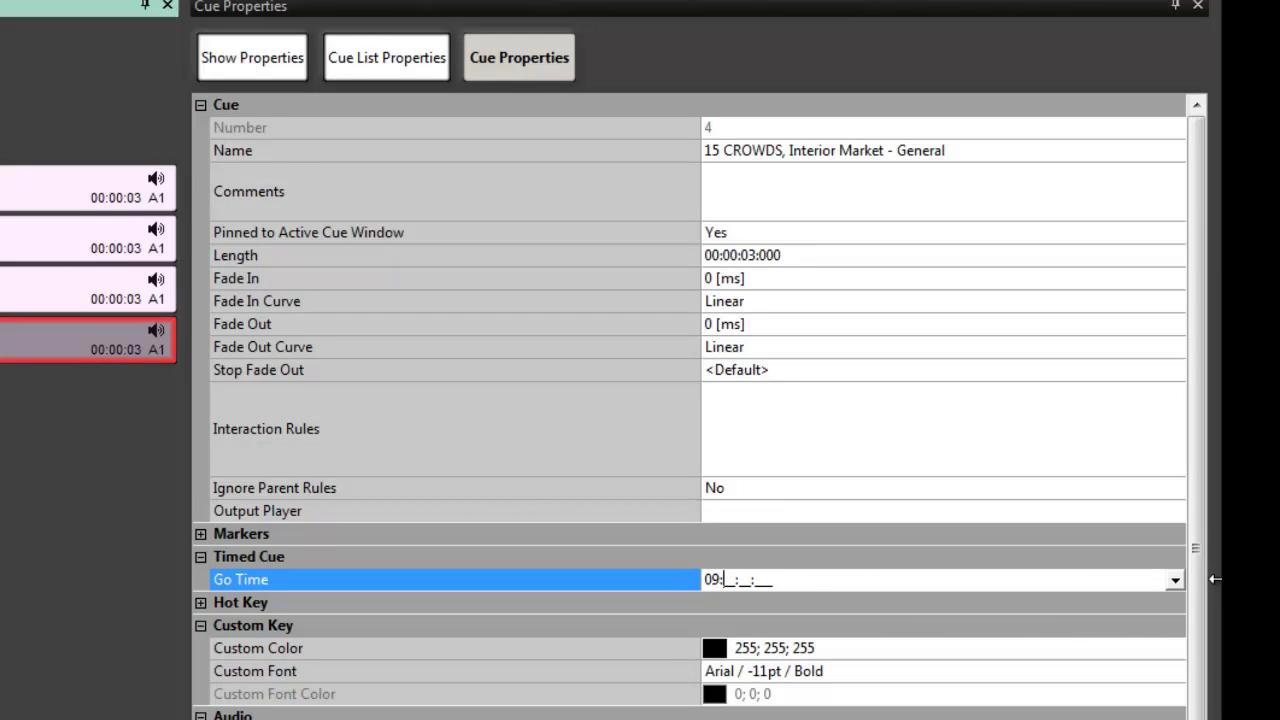
pyautogui.write('20:000')
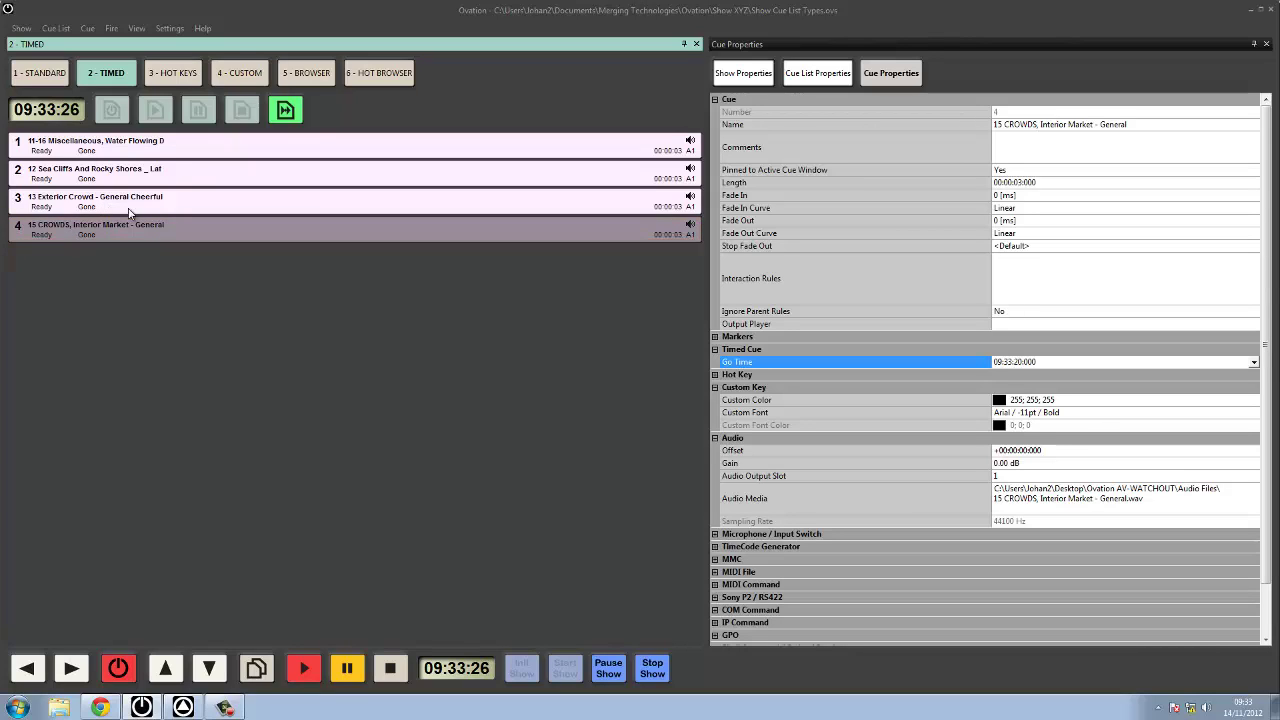
# Show the Hot Keys cue list, comparing it with the Standard and Timed lists.
pyautogui.click(180, 78)
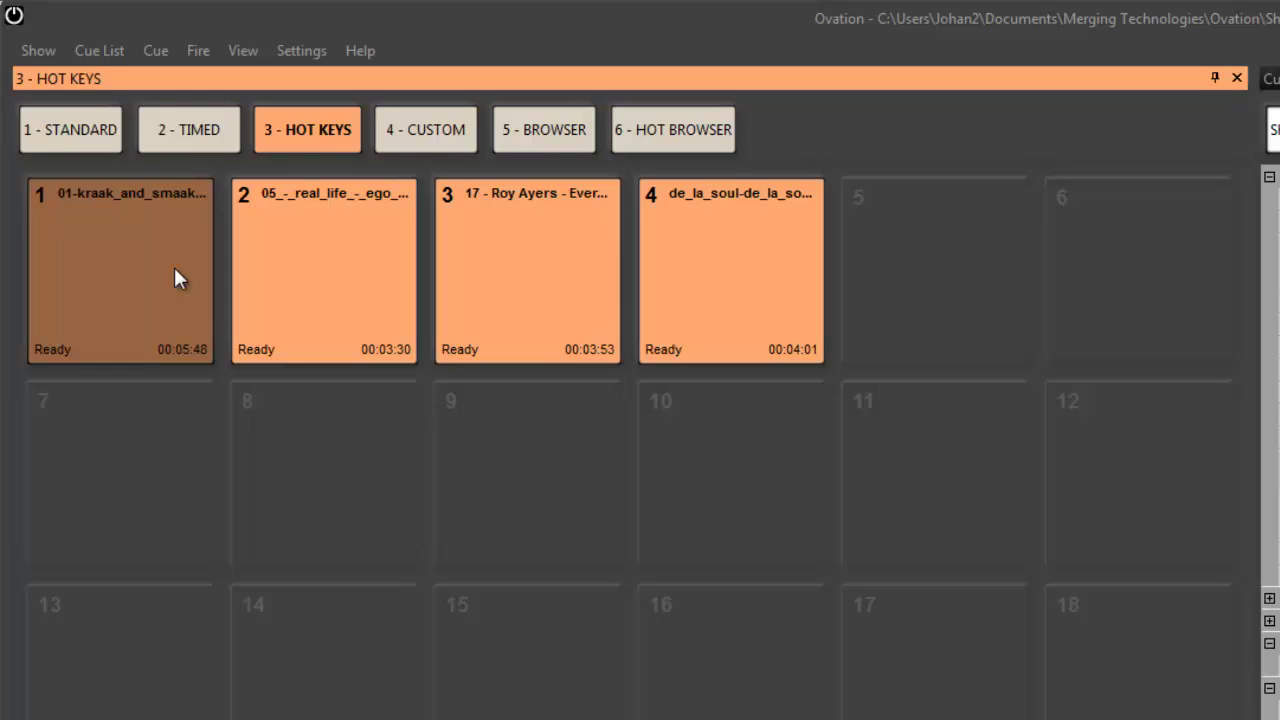
pyautogui.click(116, 130)
pyautogui.click(211, 135)
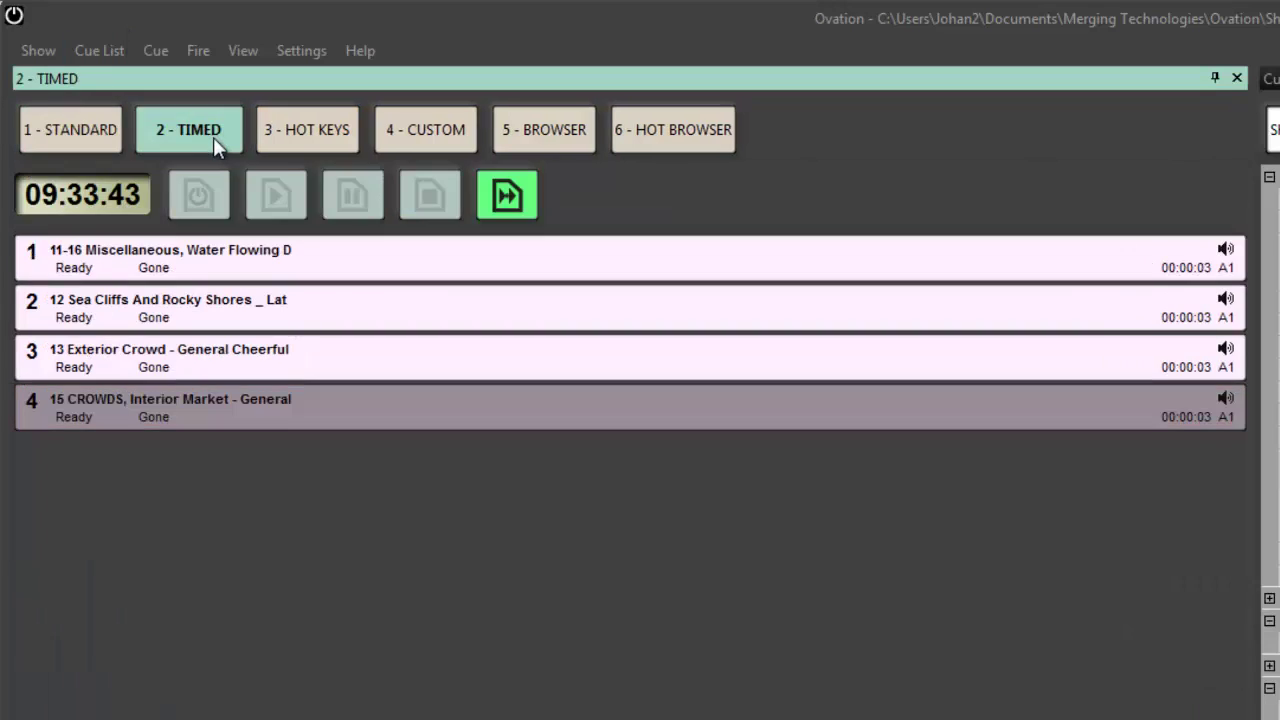
pyautogui.click(328, 131)
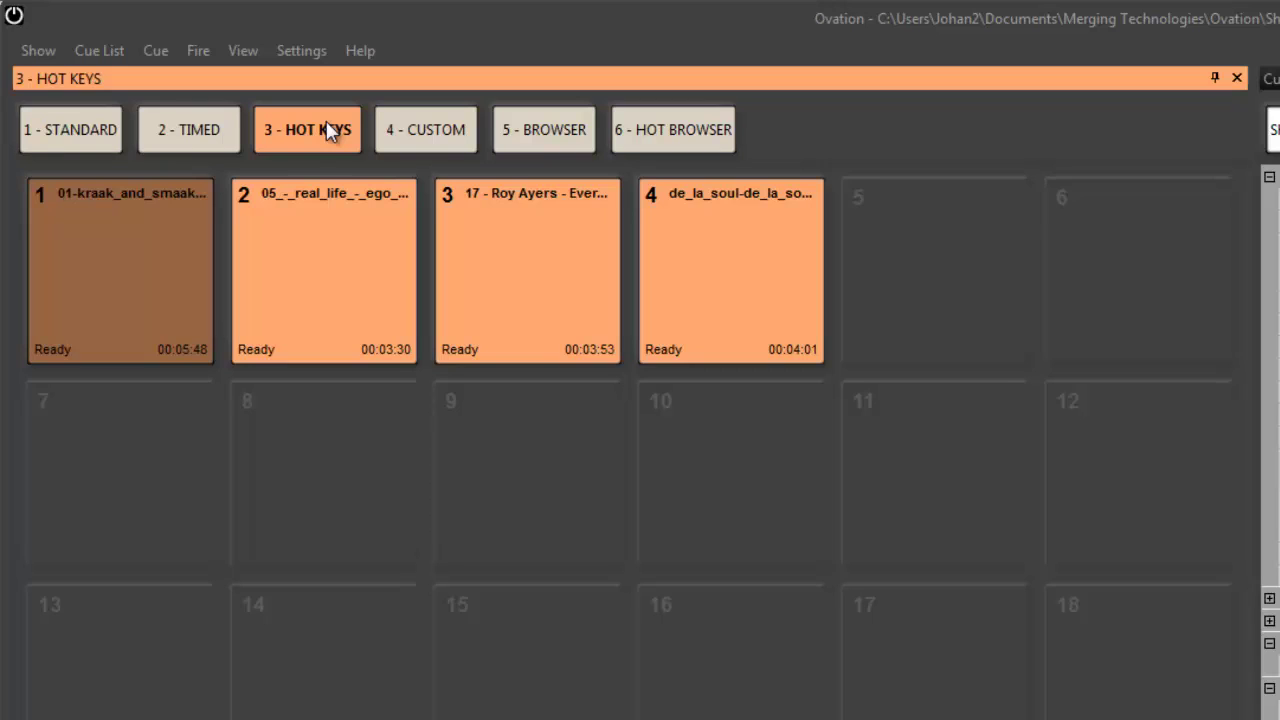
# Play and stop hot key 1, then bring up the Custom cue list.
pyautogui.click(160, 285)
pyautogui.click(160, 285)
pyautogui.click(414, 136)
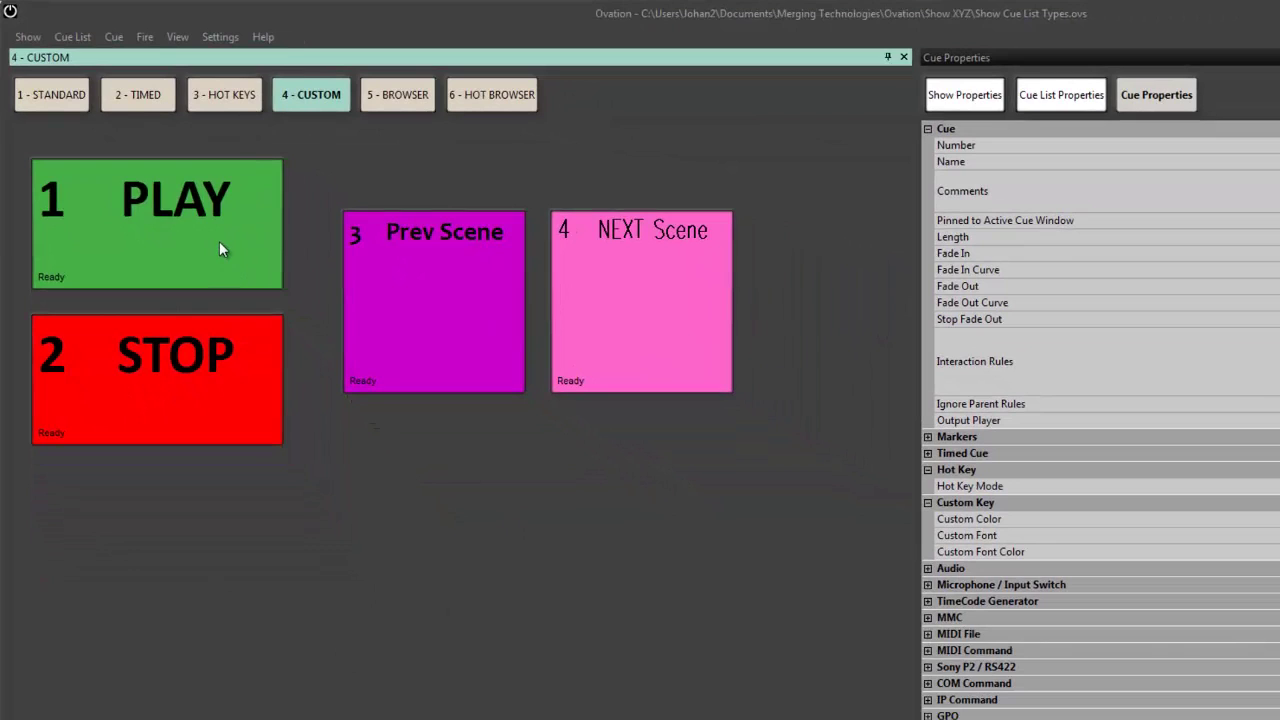
pyautogui.click(219, 243)
# Show the Browser cue list and re-enter the Audio Files folder from its parent.
pyautogui.click(400, 102)
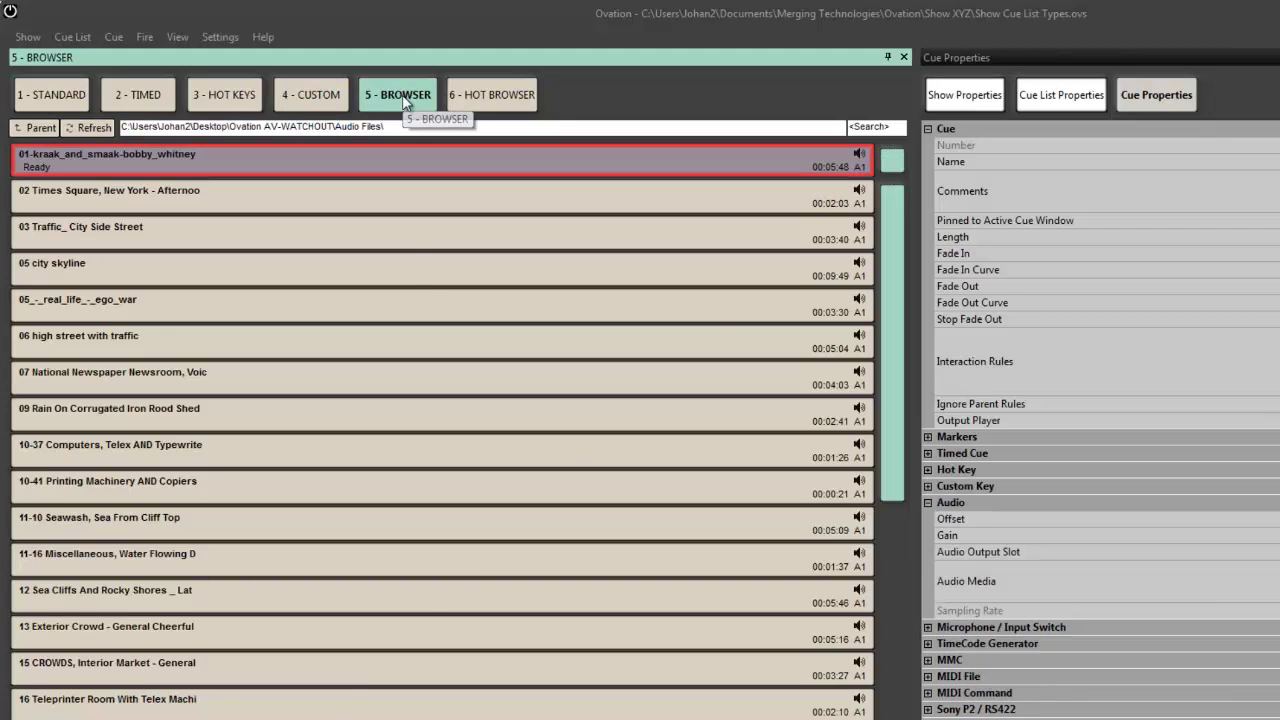
pyautogui.click(409, 281)
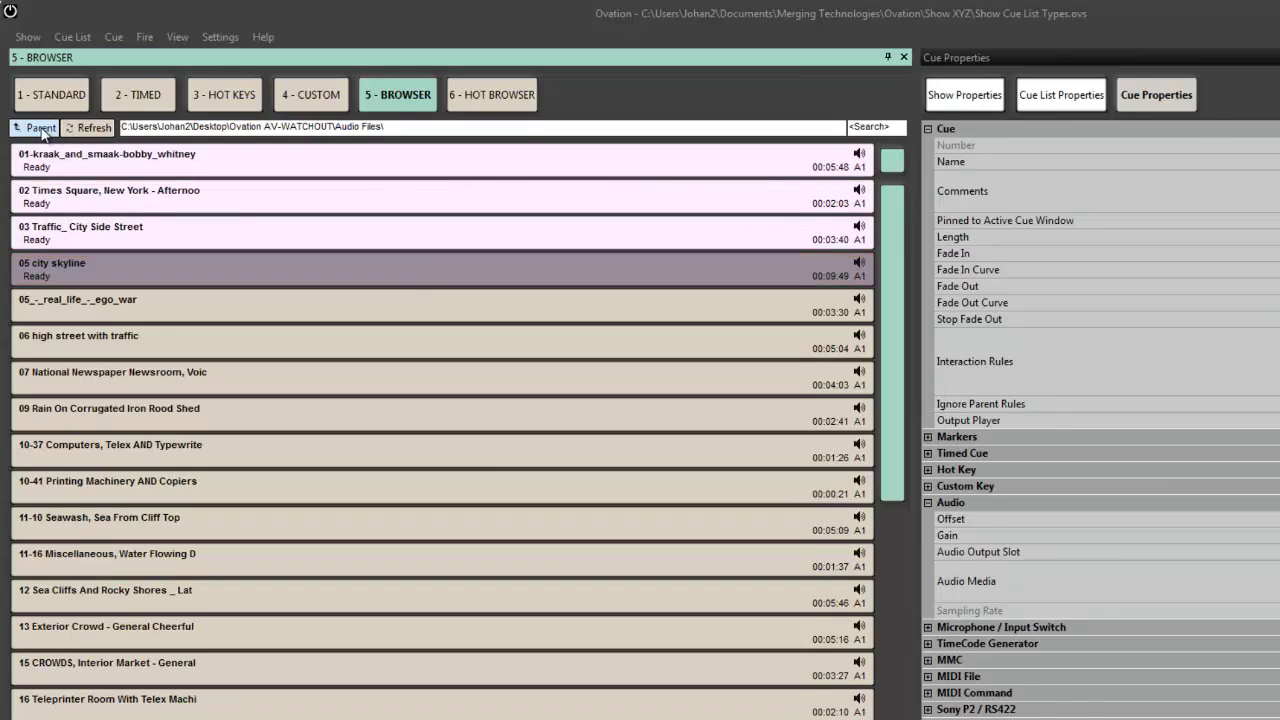
pyautogui.click(41, 129)
pyautogui.doubleClick(64, 160)
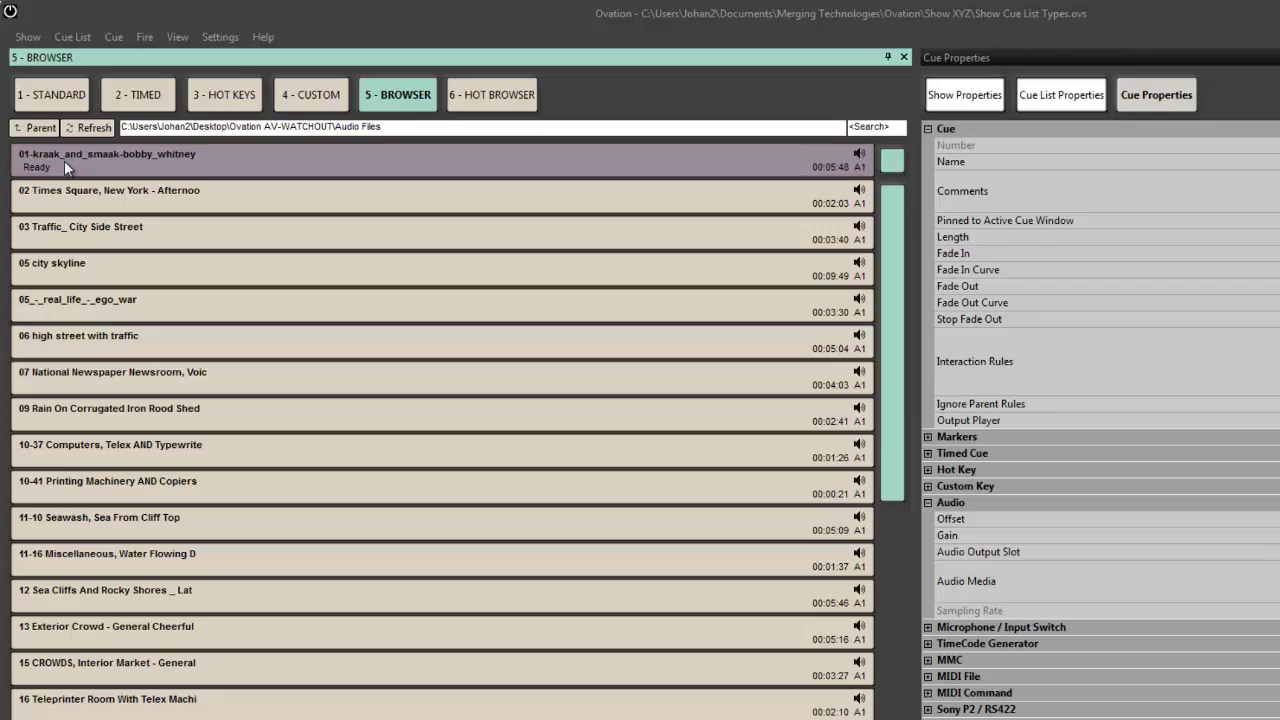
# Play, restart and stop the first file, 01-kraak_and_smaak-bobby_whitney.
pyautogui.click(147, 161)
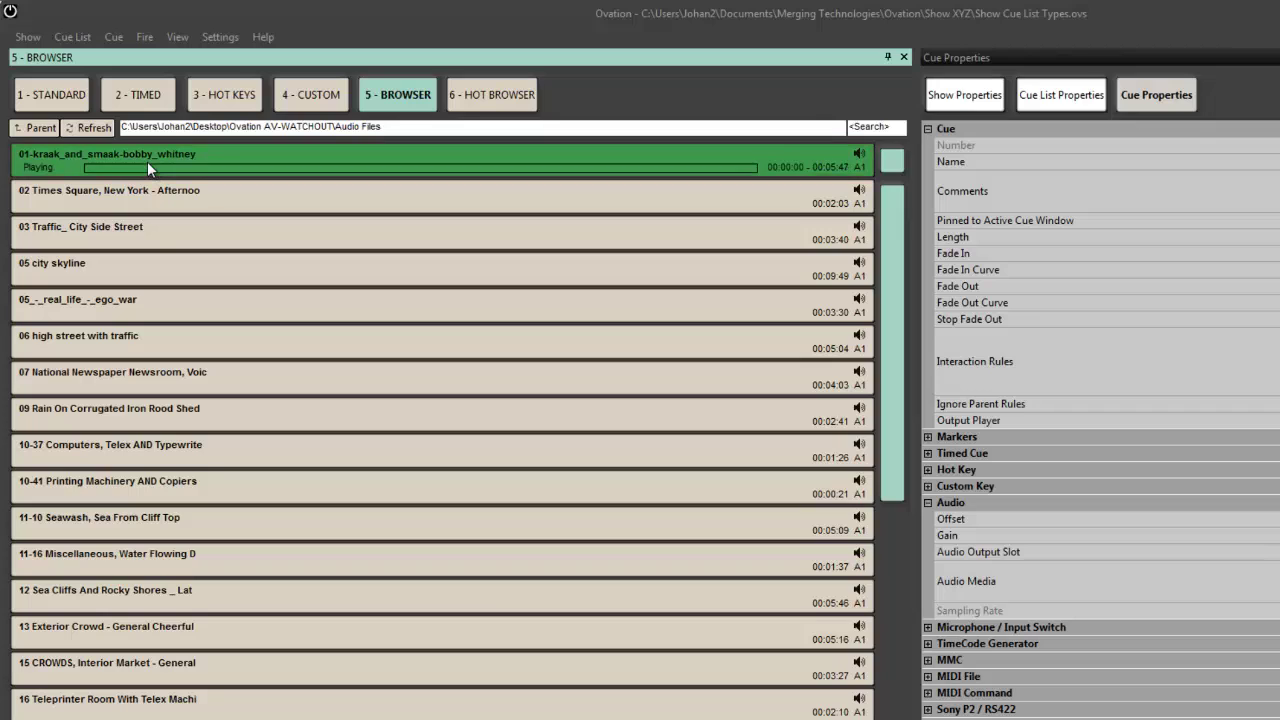
pyautogui.click(147, 161)
pyautogui.click(147, 161)
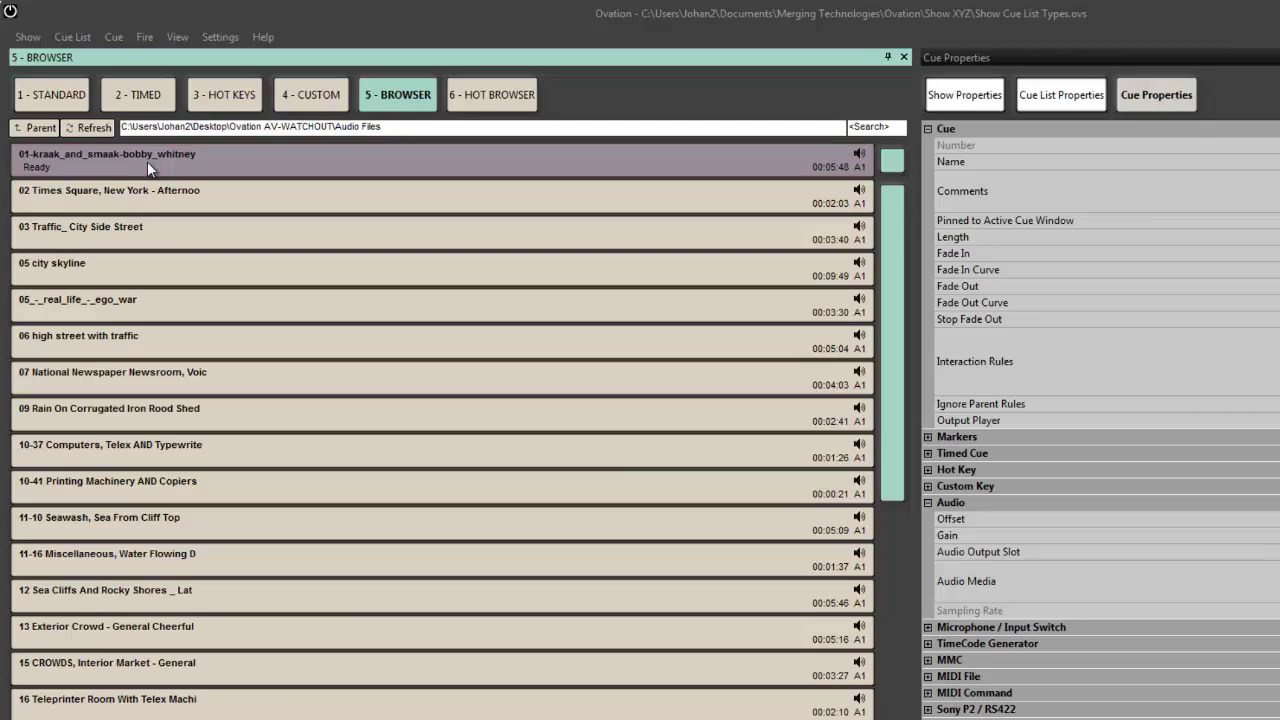
pyautogui.click(147, 161)
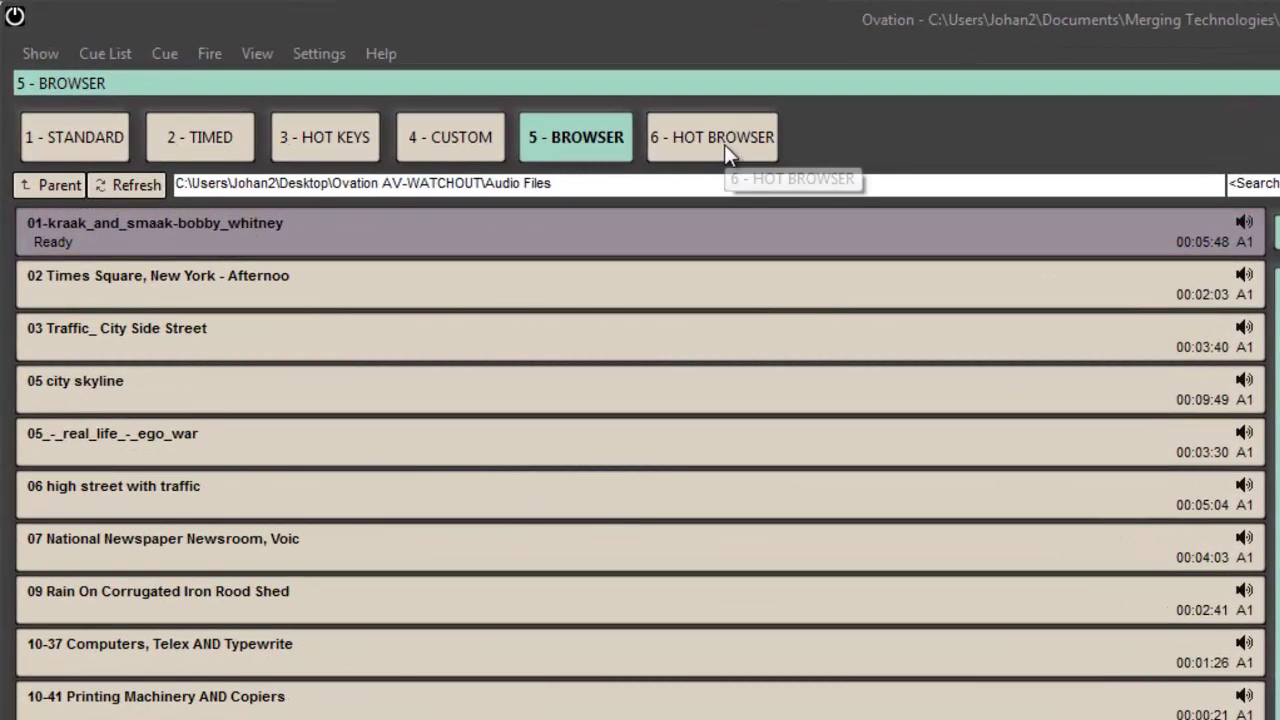
# Show Hot Browser versus Browser lists, then refresh the listing and go to the parent folder.
pyautogui.click(724, 144)
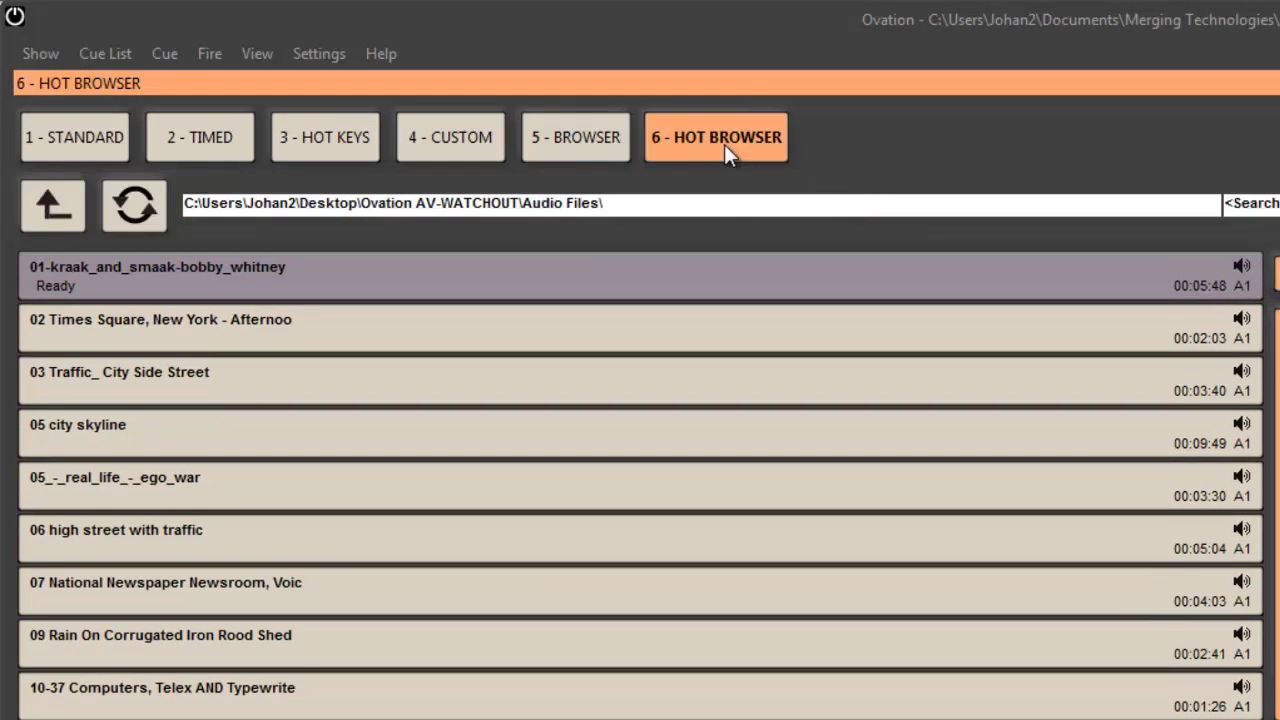
pyautogui.click(588, 134)
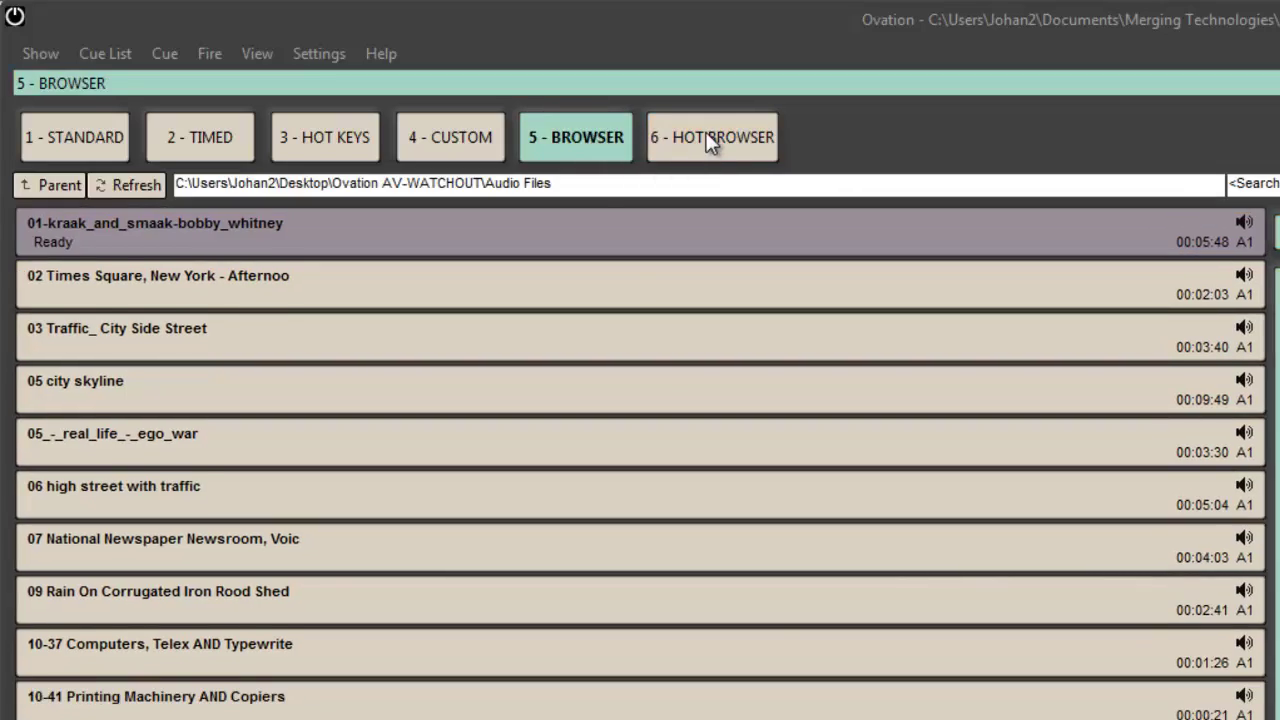
pyautogui.click(712, 140)
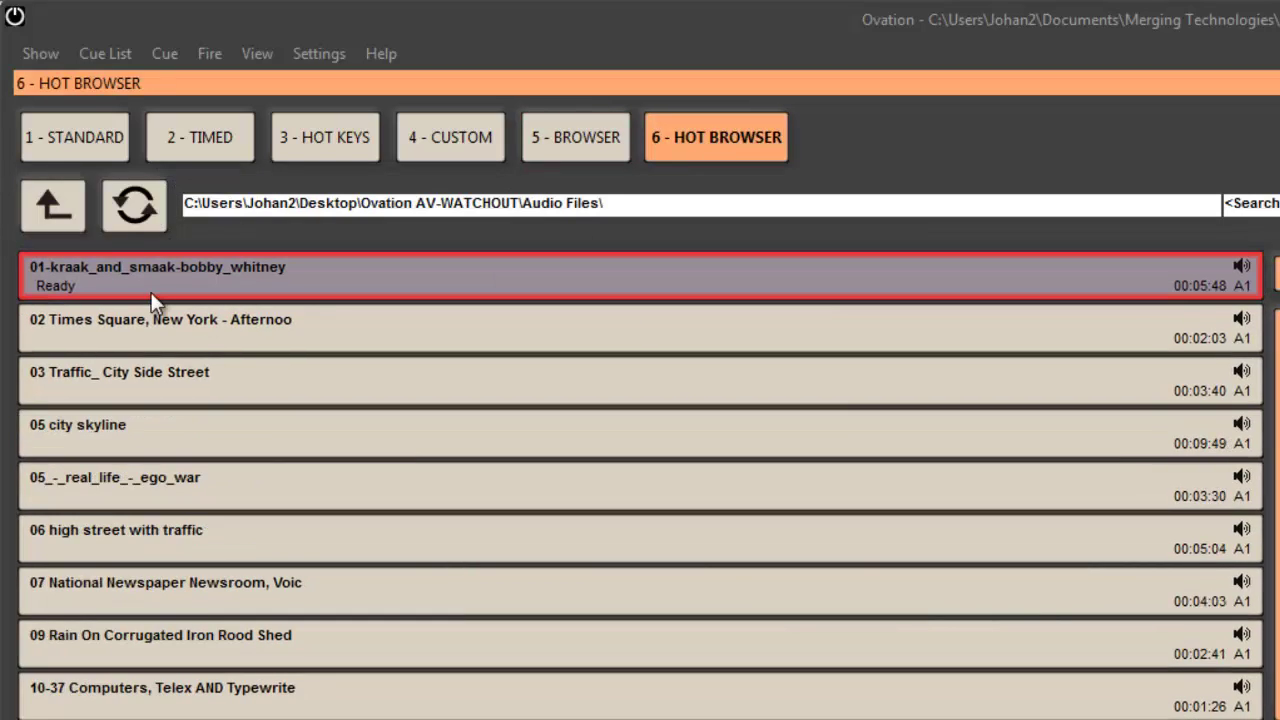
pyautogui.click(122, 205)
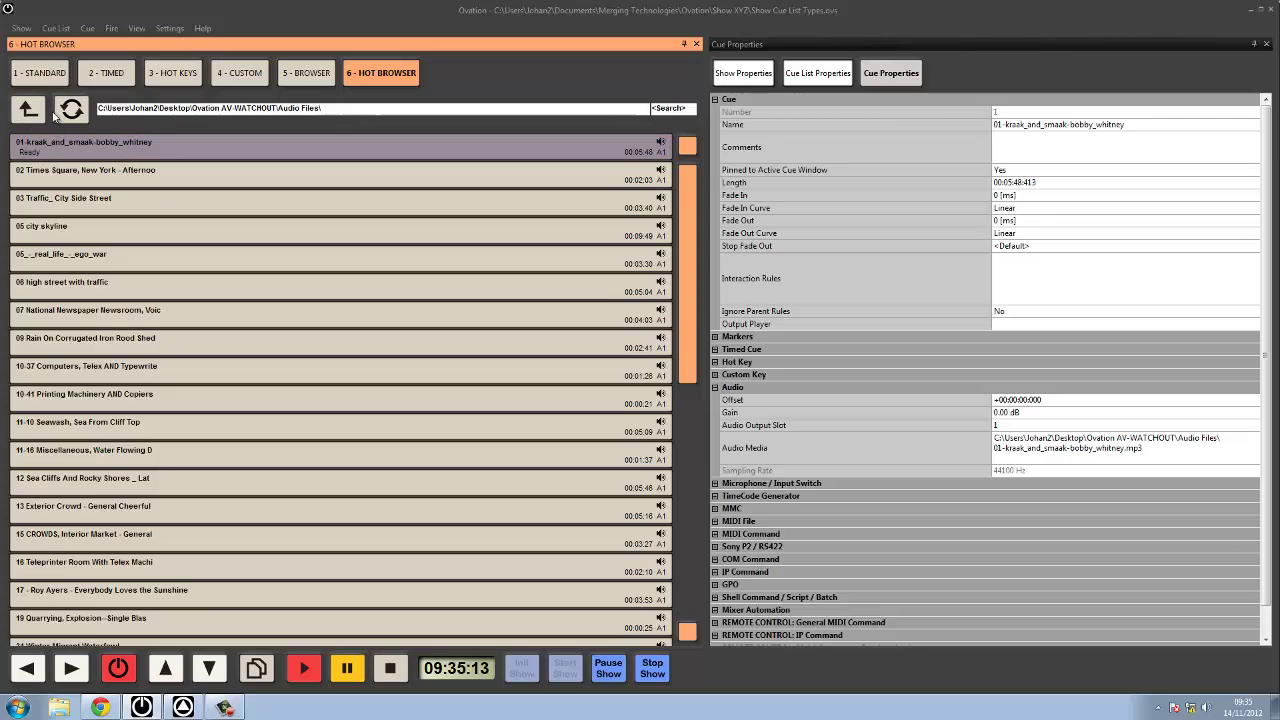
pyautogui.click(45, 112)
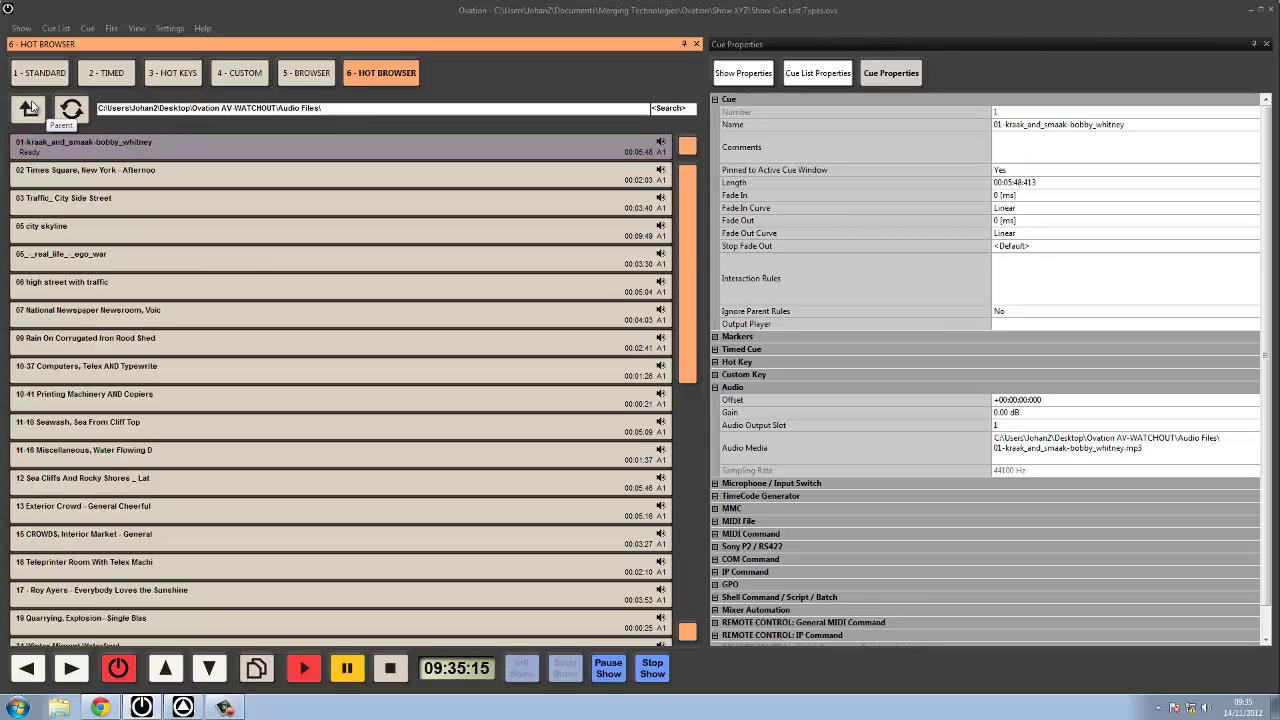